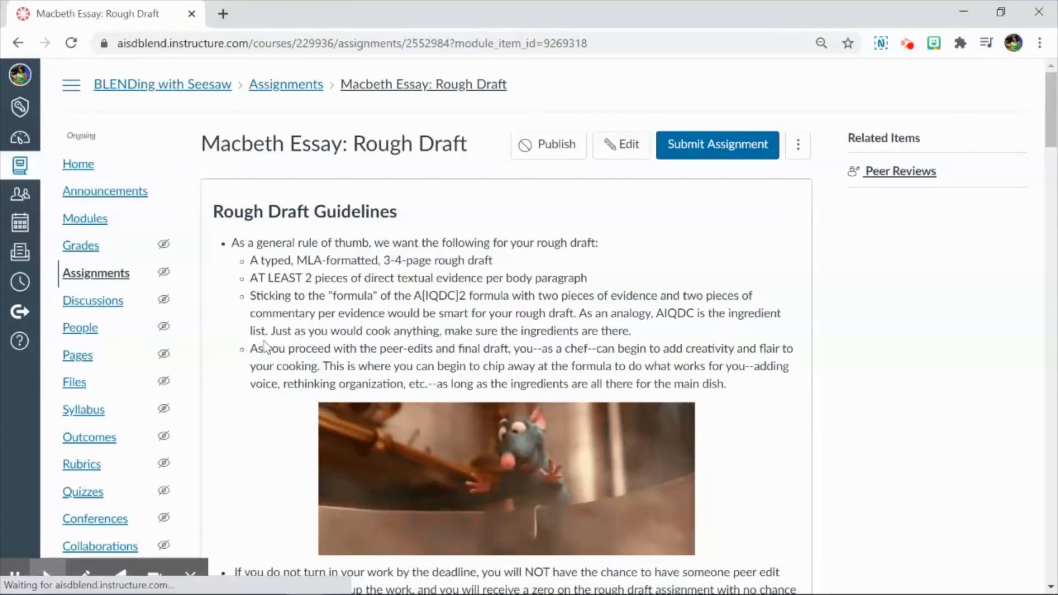
- Review the rough draft guidelines and the essay prompt choices in the linked Google Form, closing the form when finished
{"action": "left_click", "coordinate": [46, 576]}
{"action": "left_click", "coordinate": [89, 542]}
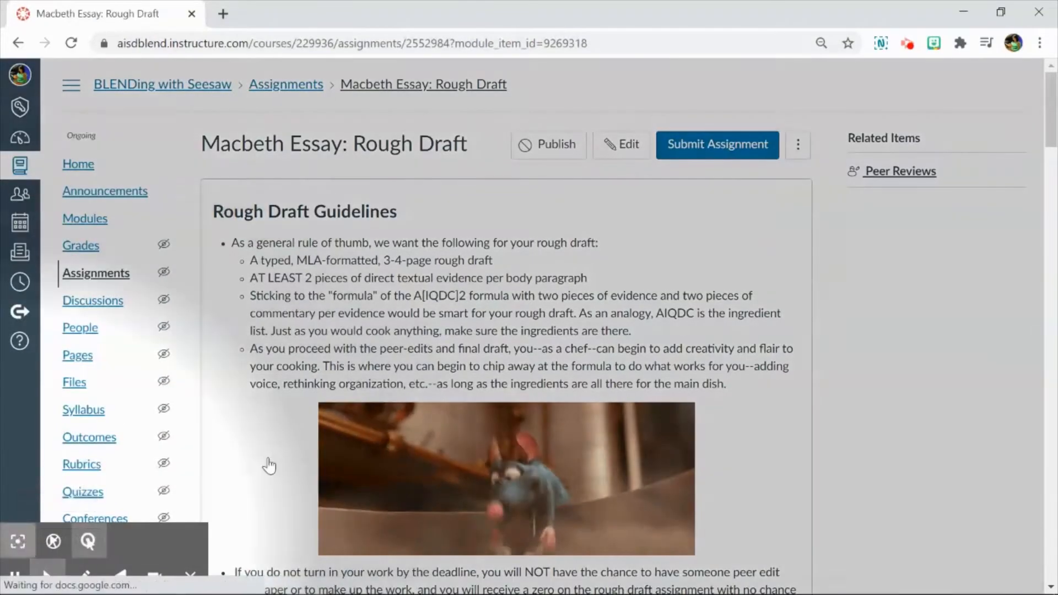
{"action": "scroll", "coordinate": [407, 318], "scroll_direction": "down", "scroll_amount": 6}
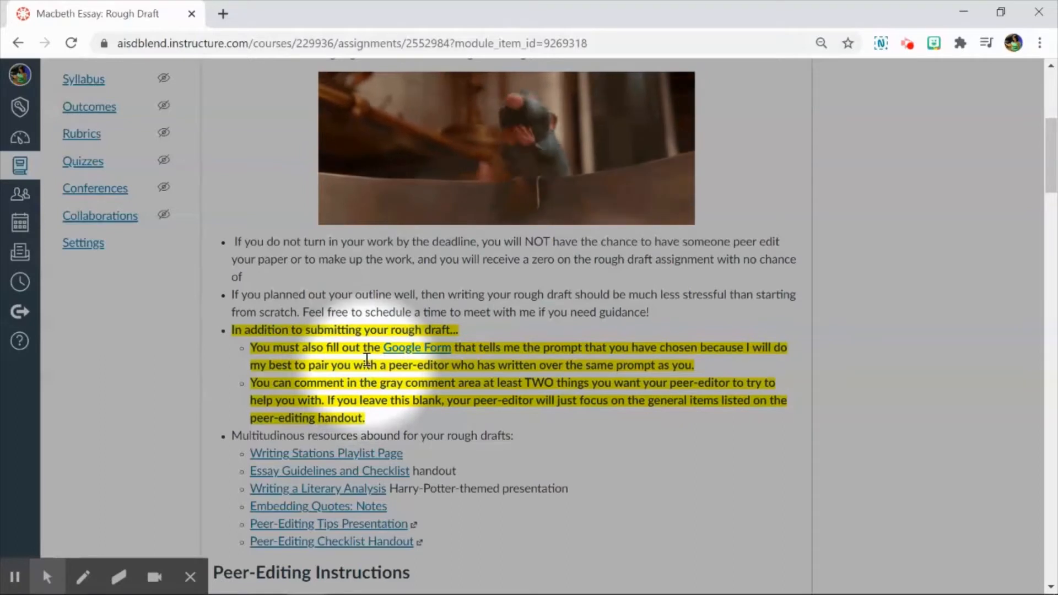
{"action": "left_click", "coordinate": [411, 348]}
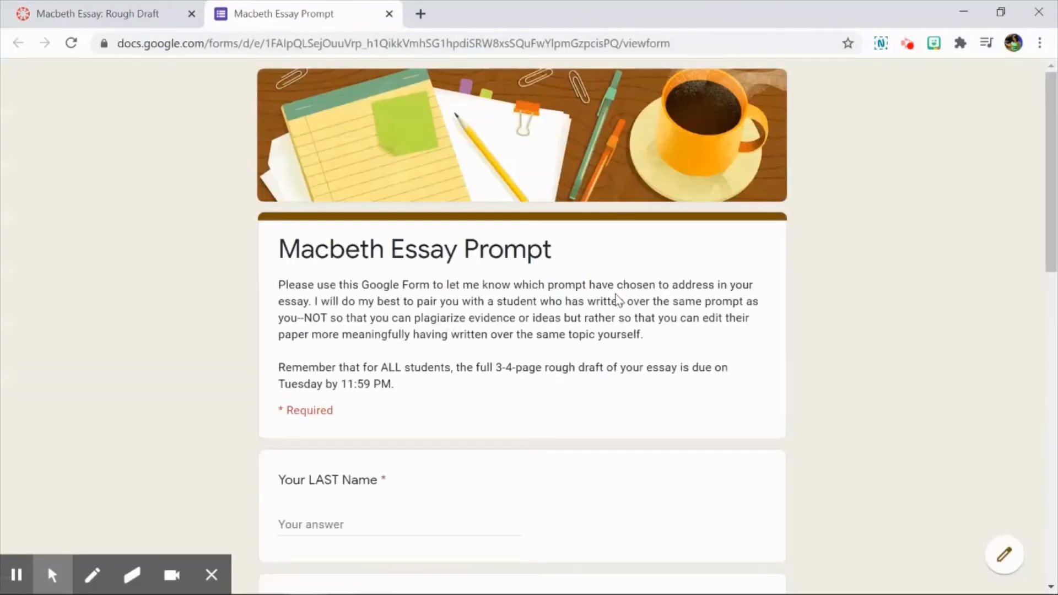
{"action": "scroll", "coordinate": [615, 301], "scroll_direction": "down", "scroll_amount": 12}
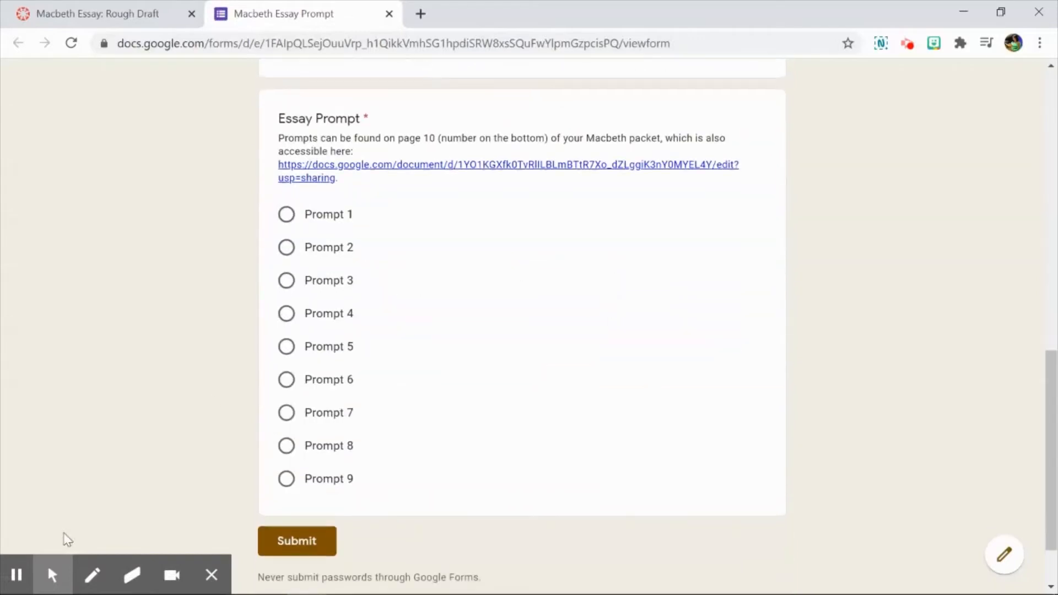
{"action": "left_click", "coordinate": [19, 536]}
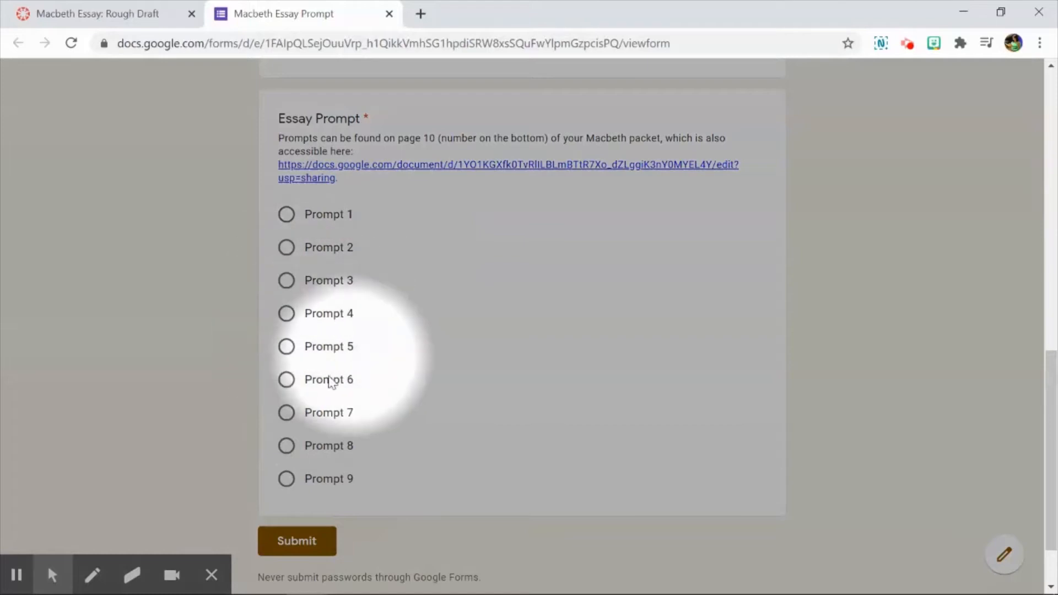
{"action": "left_click", "coordinate": [390, 13]}
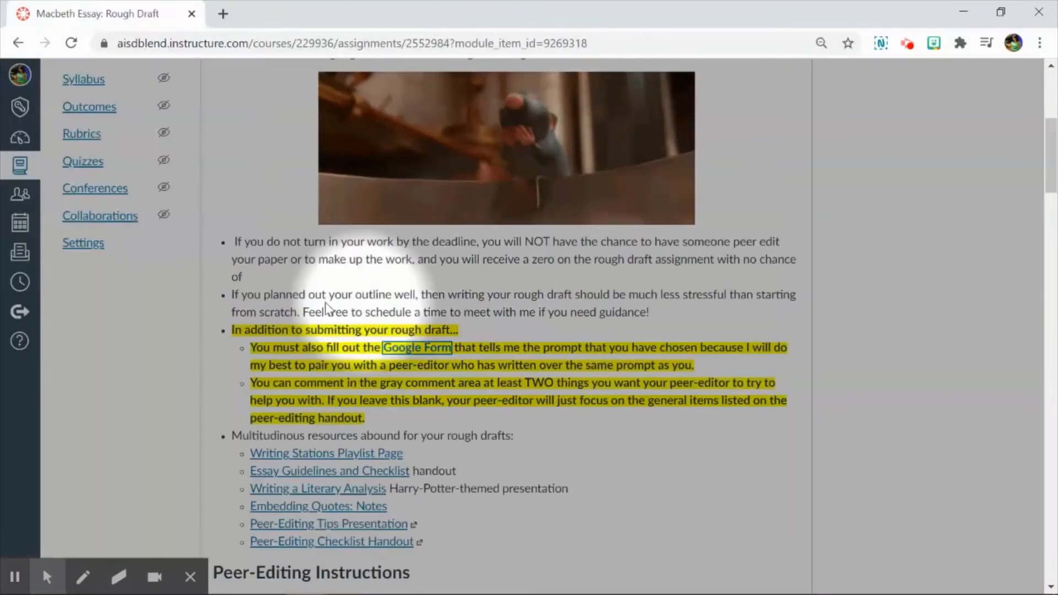
- Open the Macbeth Essay: Rough Draft assignment for editing and go to its peer review settings
{"action": "scroll", "coordinate": [551, 276], "scroll_direction": "up", "scroll_amount": 5}
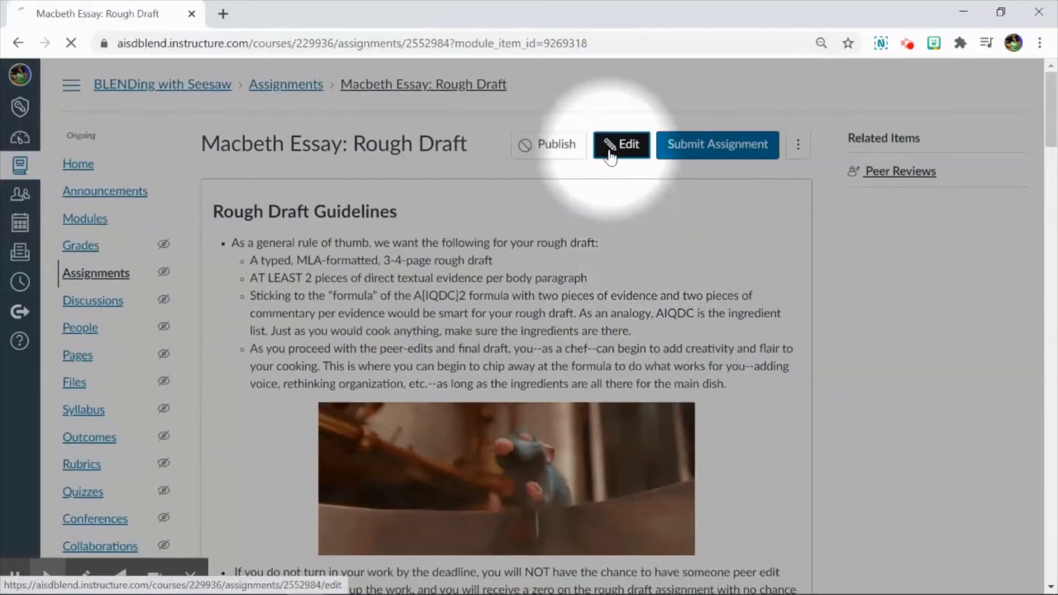
{"action": "left_click", "coordinate": [612, 146]}
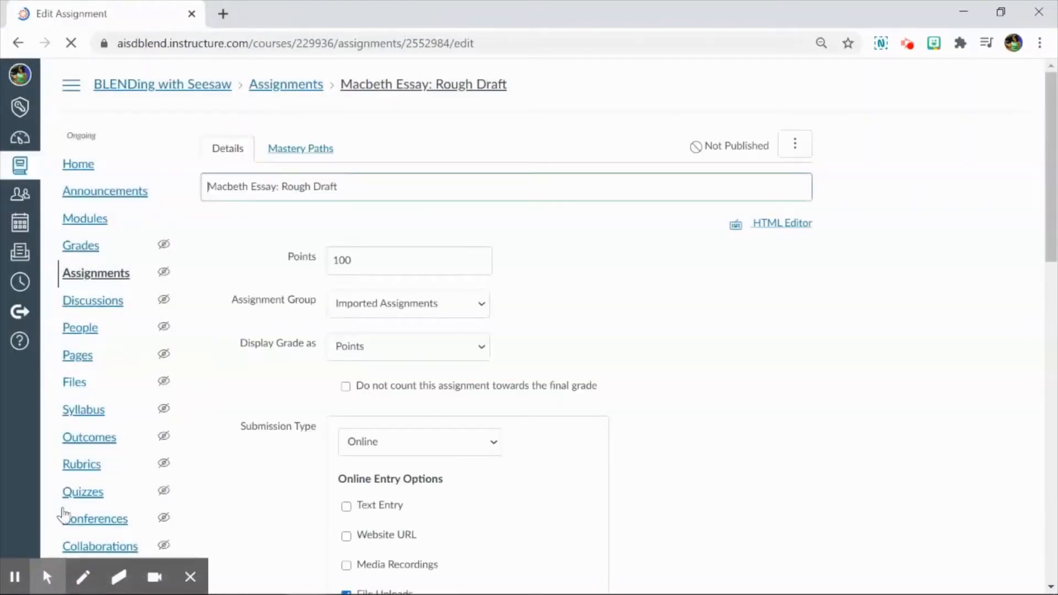
{"action": "left_click", "coordinate": [48, 577]}
{"action": "left_click", "coordinate": [88, 542]}
{"action": "scroll", "coordinate": [333, 244], "scroll_direction": "down", "scroll_amount": 20}
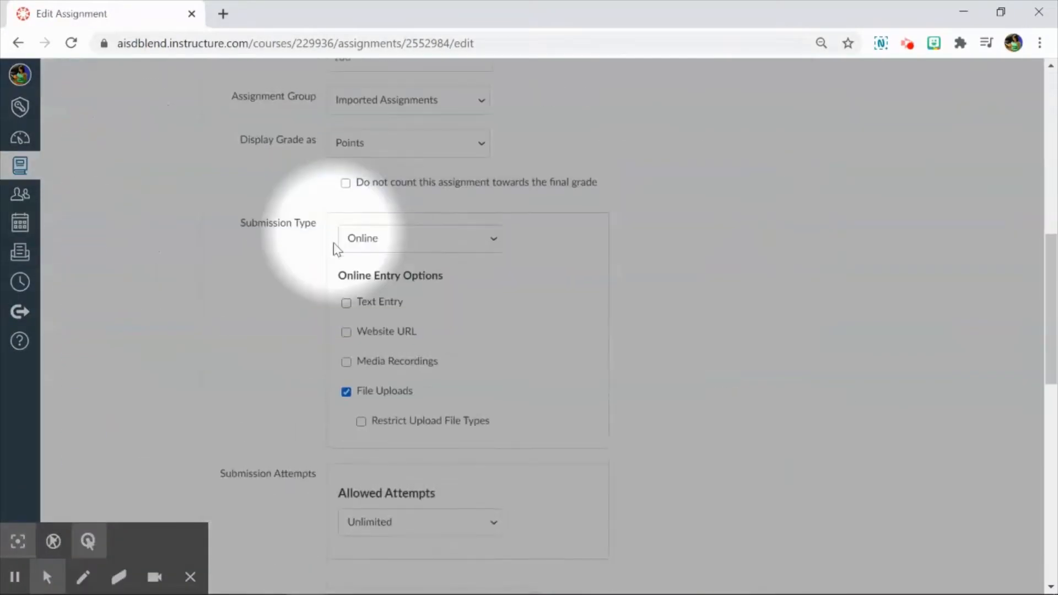
{"action": "scroll", "coordinate": [333, 259], "scroll_direction": "up", "scroll_amount": 13}
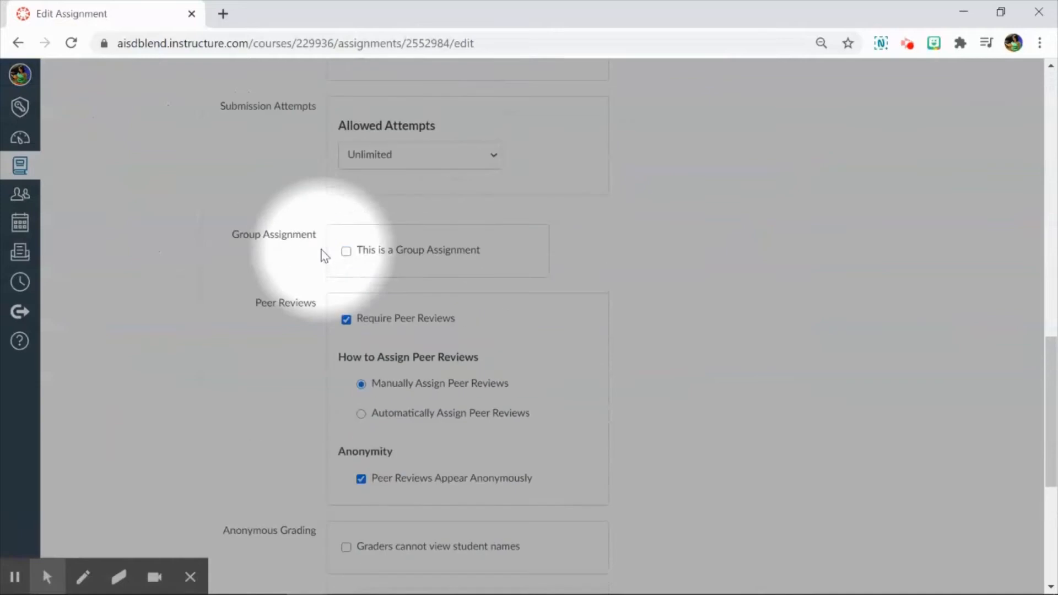
{"action": "scroll", "coordinate": [297, 239], "scroll_direction": "down", "scroll_amount": 5}
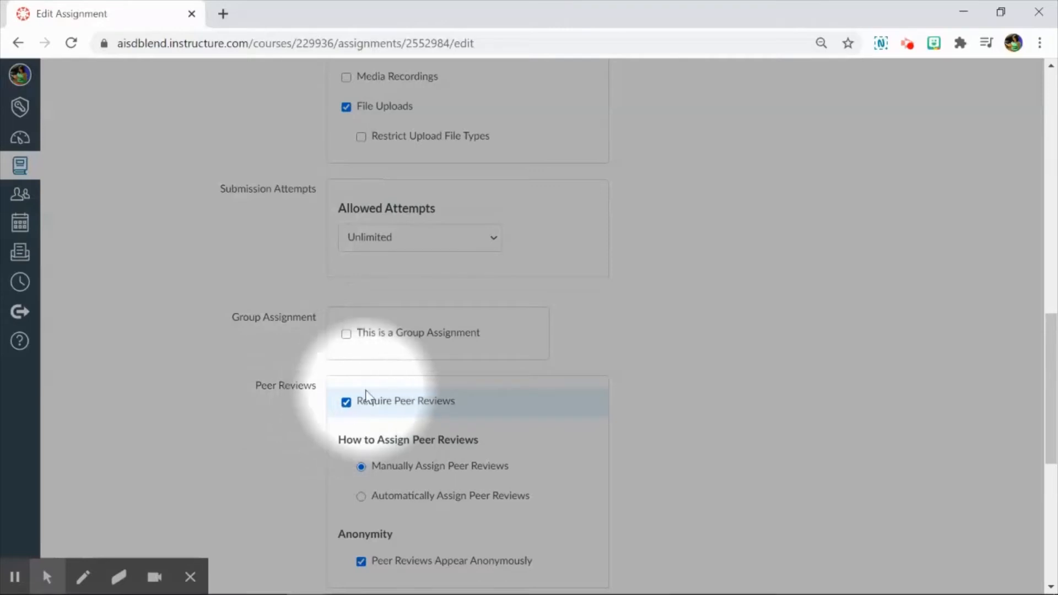
{"action": "scroll", "coordinate": [366, 395], "scroll_direction": "down", "scroll_amount": 3}
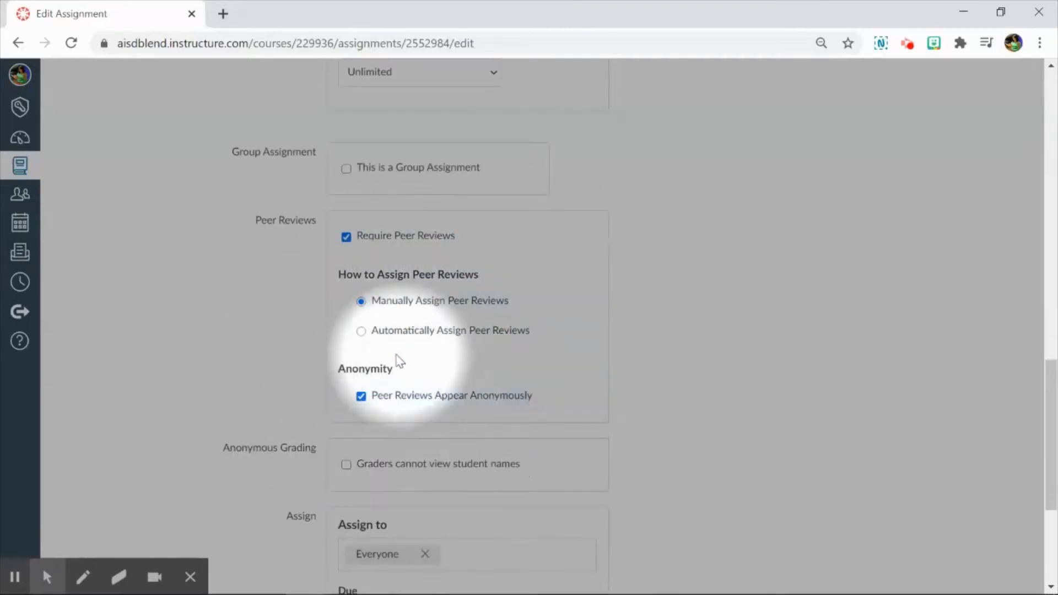
- Switch peer reviews to automatic assignment to view its options, and return to manual assignment
{"action": "left_click", "coordinate": [361, 333]}
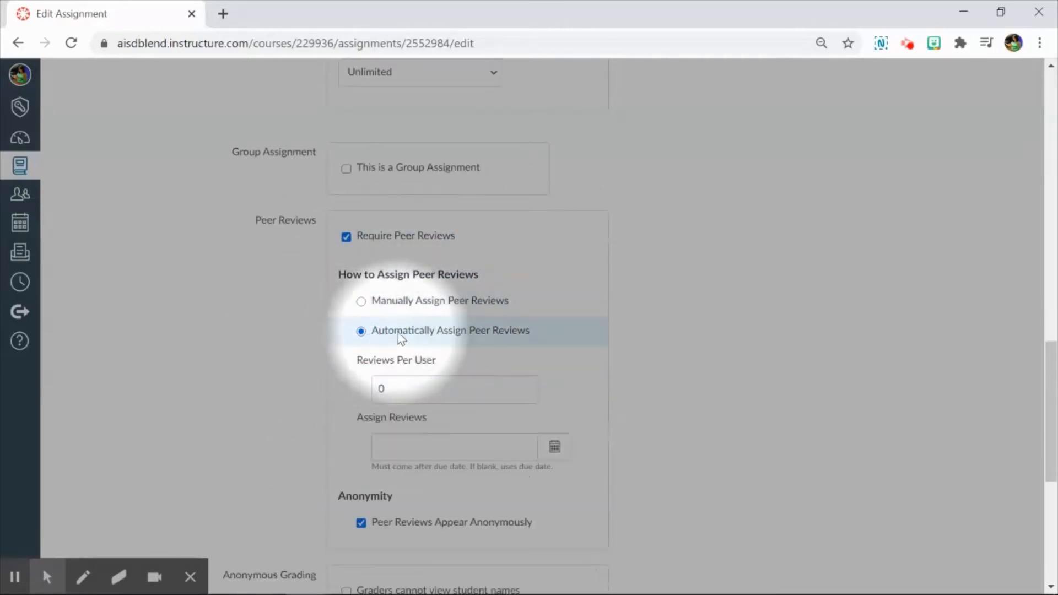
{"action": "left_click_drag", "start_coordinate": [374, 333], "coordinate": [539, 331]}
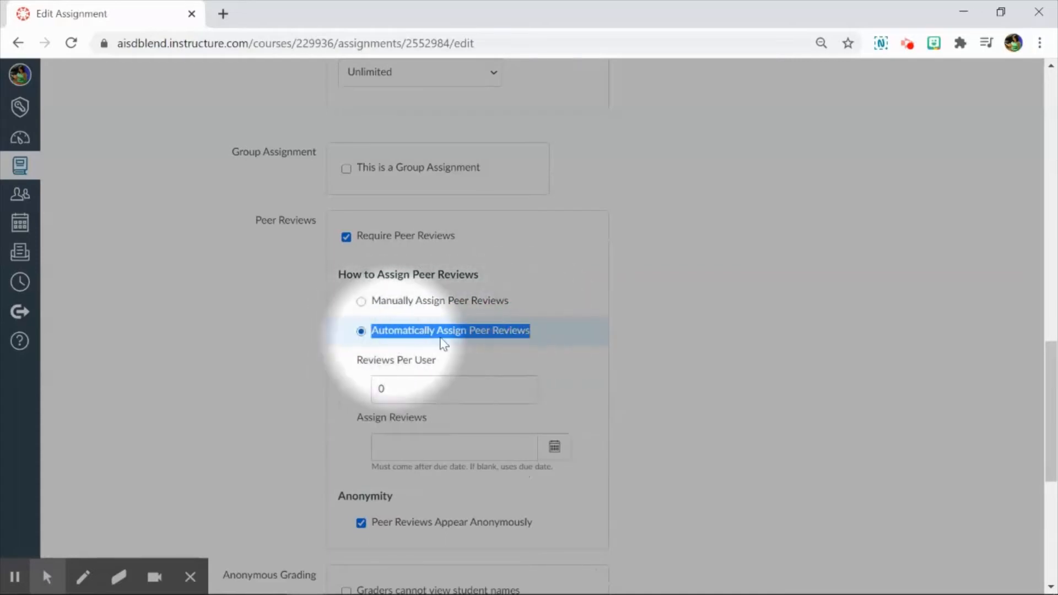
{"action": "left_click", "coordinate": [361, 302]}
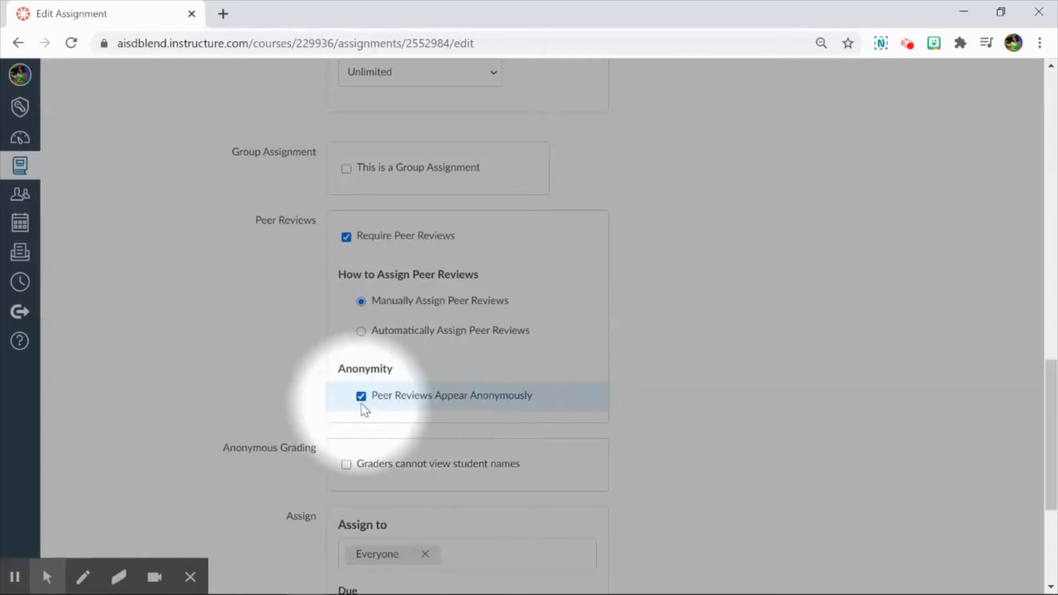
- Set the assignment's due date to Oct 23 11:59pm for everyone and save the assignment without publishing it
{"action": "scroll", "coordinate": [436, 386], "scroll_direction": "down", "scroll_amount": 5}
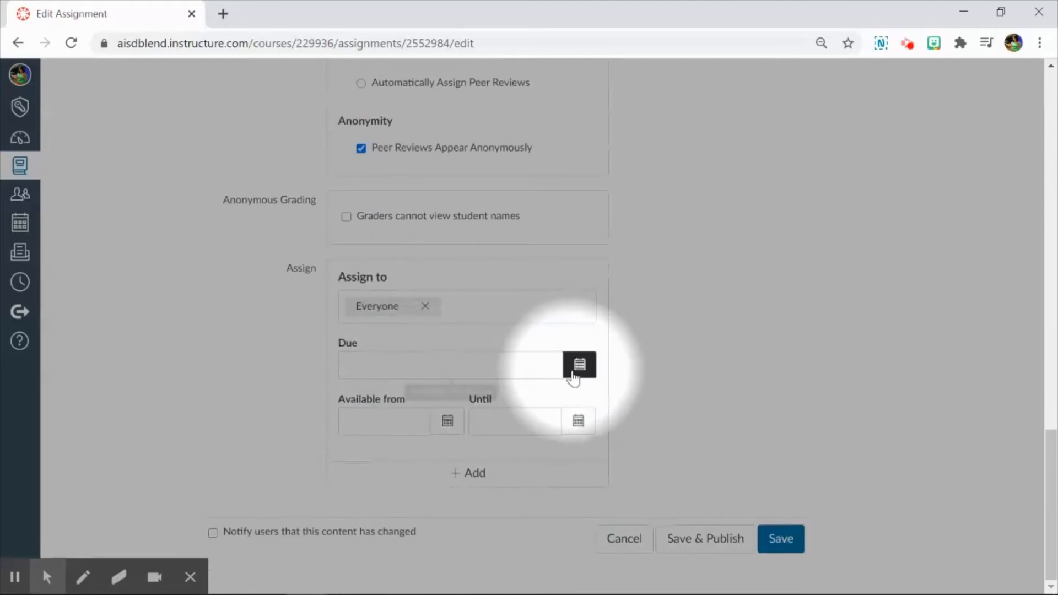
{"action": "left_click", "coordinate": [579, 365]}
{"action": "left_click", "coordinate": [478, 500]}
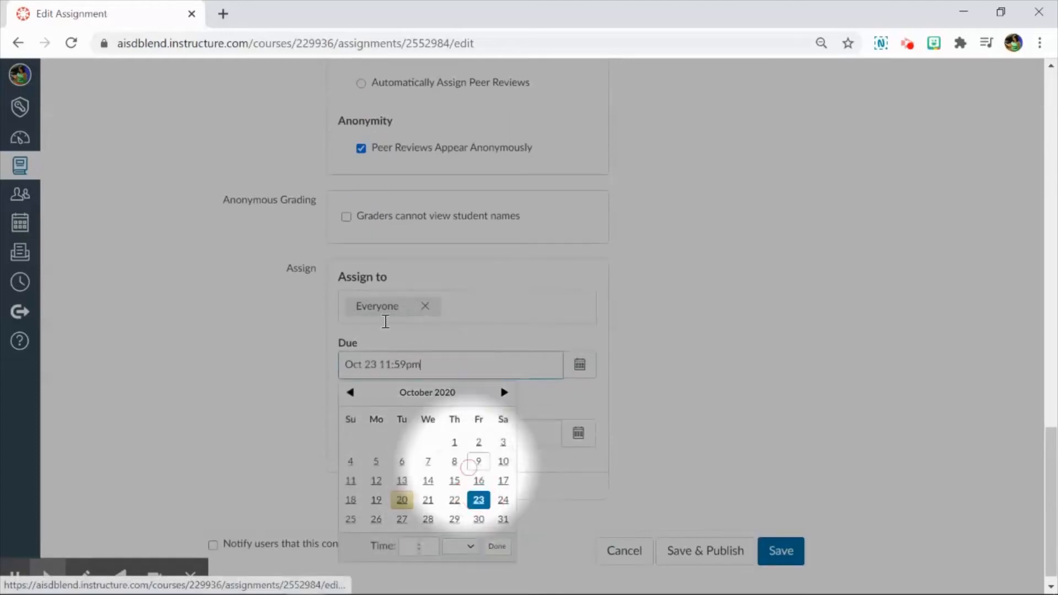
{"action": "left_click", "coordinate": [497, 548]}
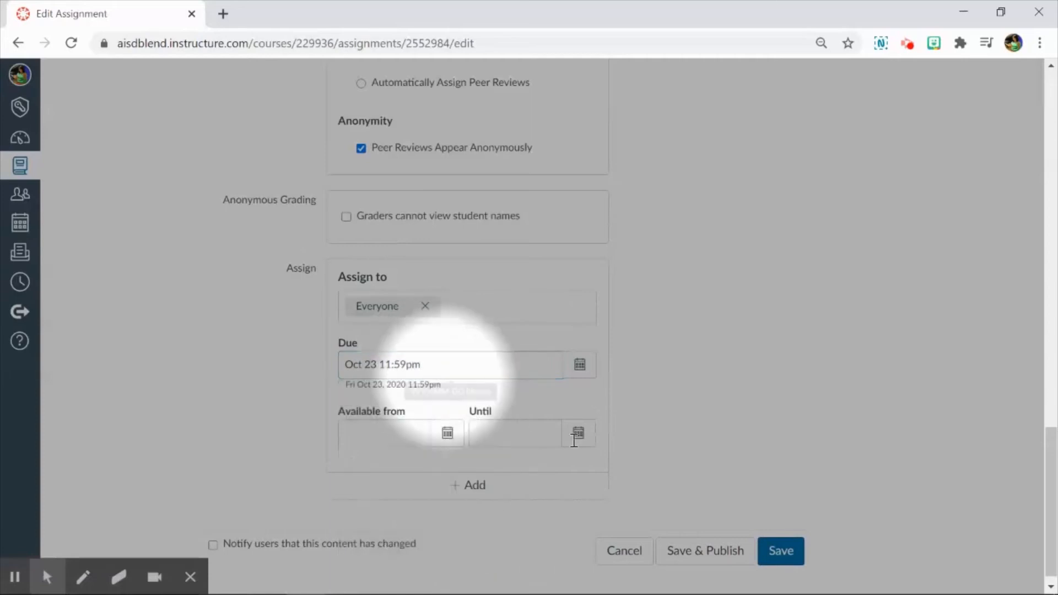
{"action": "left_click", "coordinate": [780, 554]}
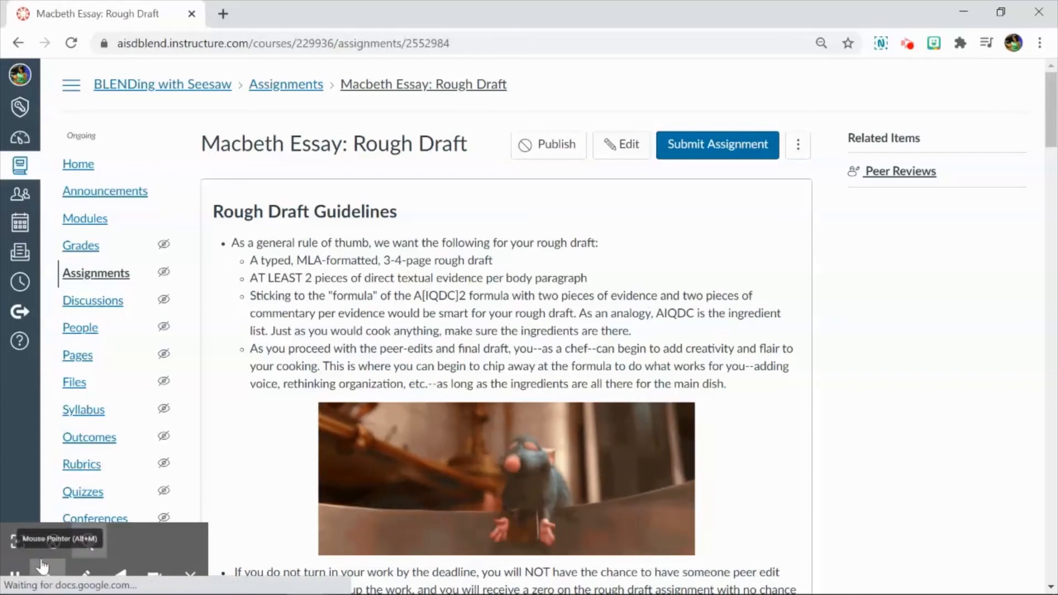
- Open the Peer Reviews page of the Macbeth Essay: Rough Draft assignment
{"action": "left_click", "coordinate": [89, 541]}
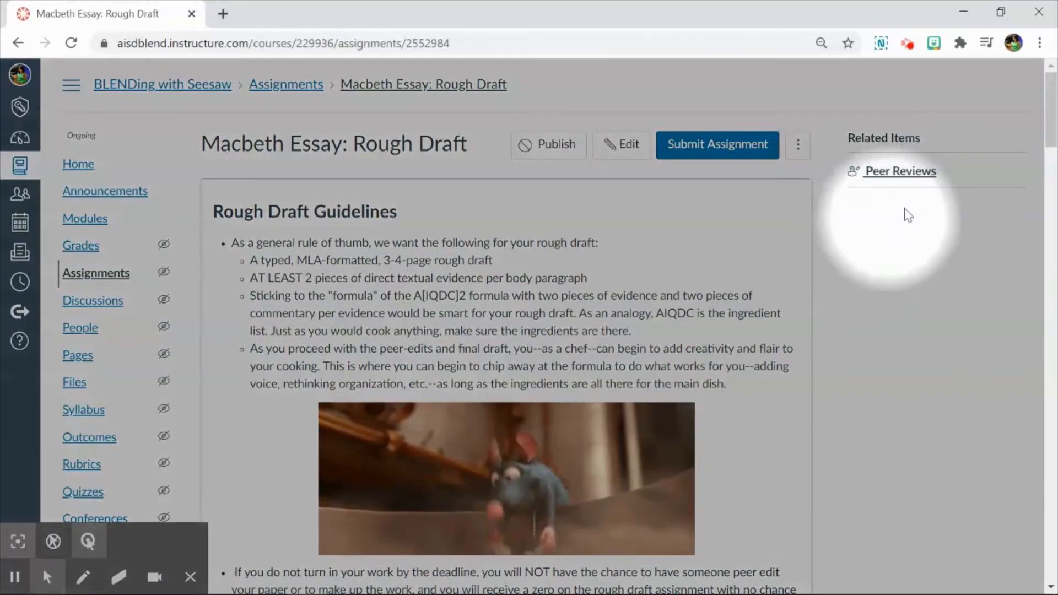
{"action": "left_click", "coordinate": [900, 176]}
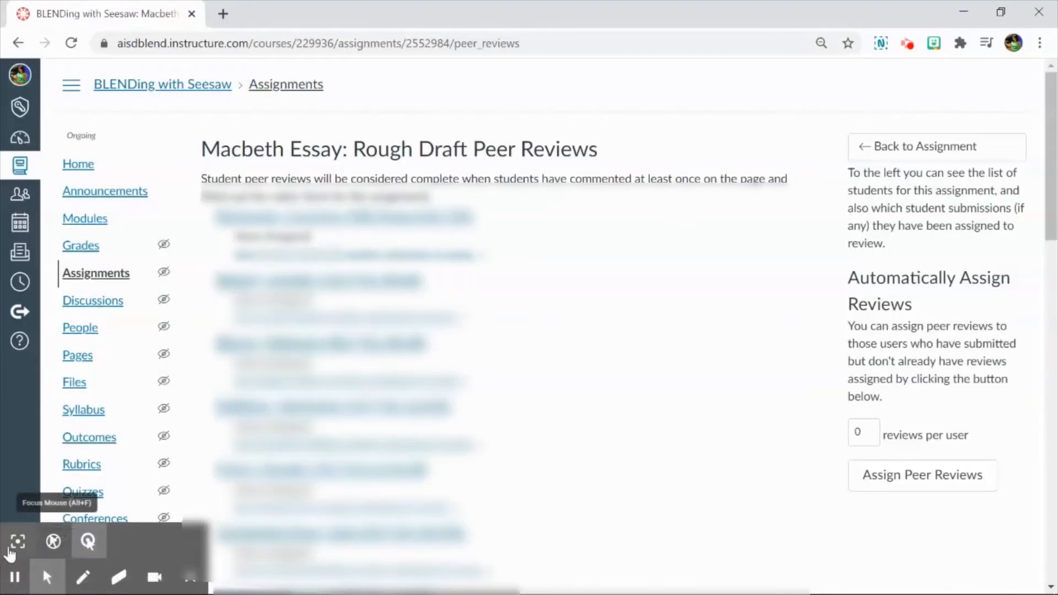
{"action": "left_click", "coordinate": [11, 549]}
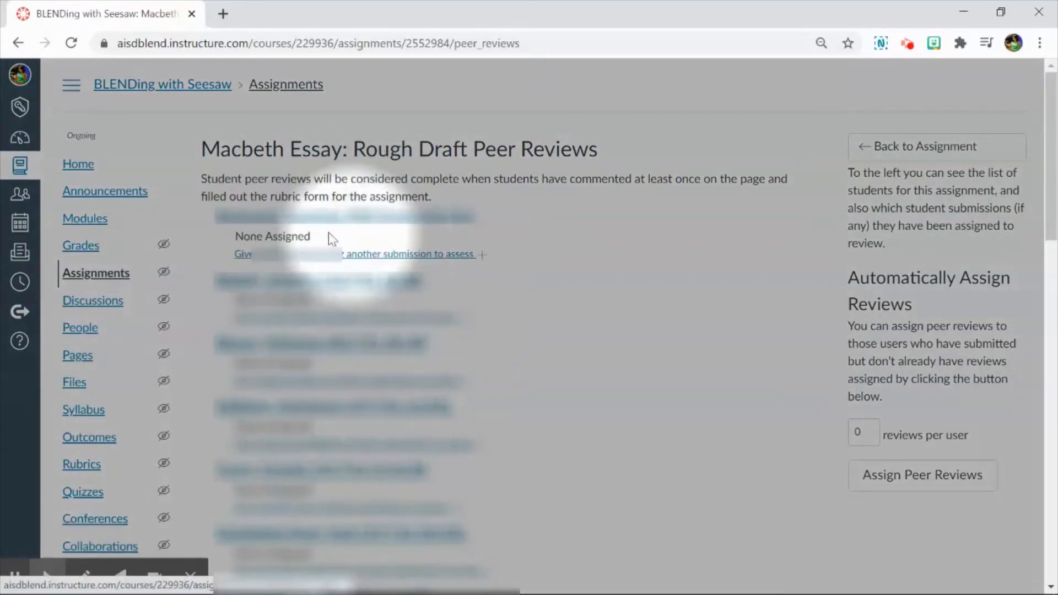
- Assign the first listed student two classmates' submissions to peer review
{"action": "left_click", "coordinate": [478, 256]}
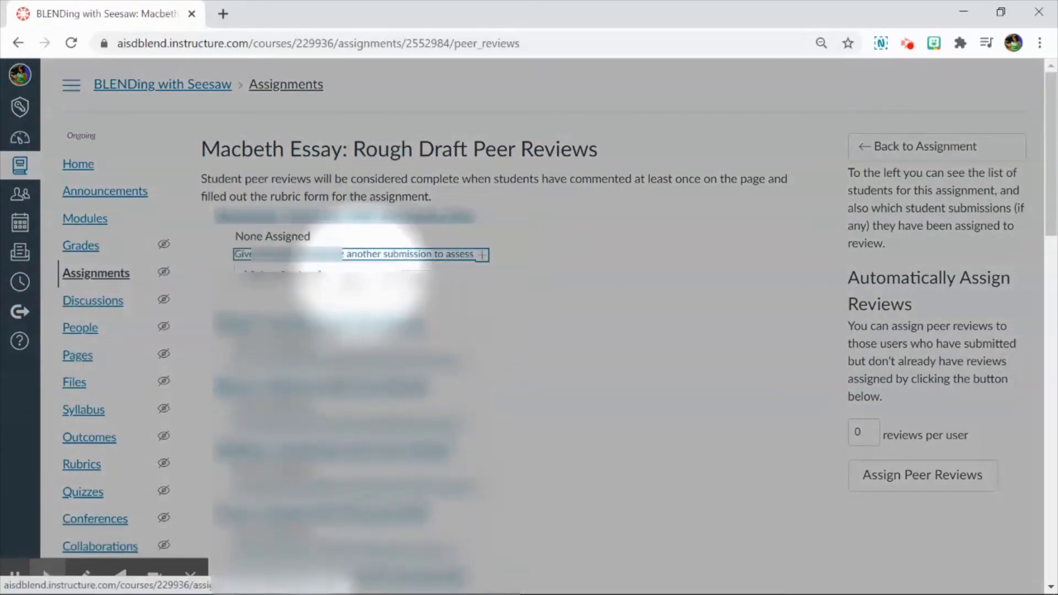
{"action": "left_click", "coordinate": [361, 276]}
{"action": "left_click", "coordinate": [331, 320]}
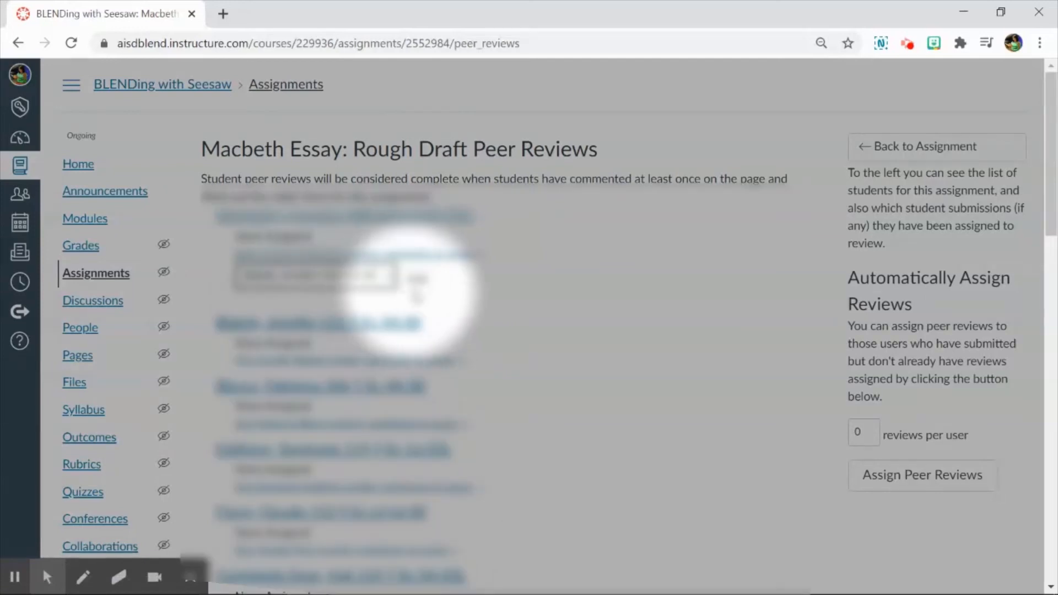
{"action": "left_click", "coordinate": [417, 281]}
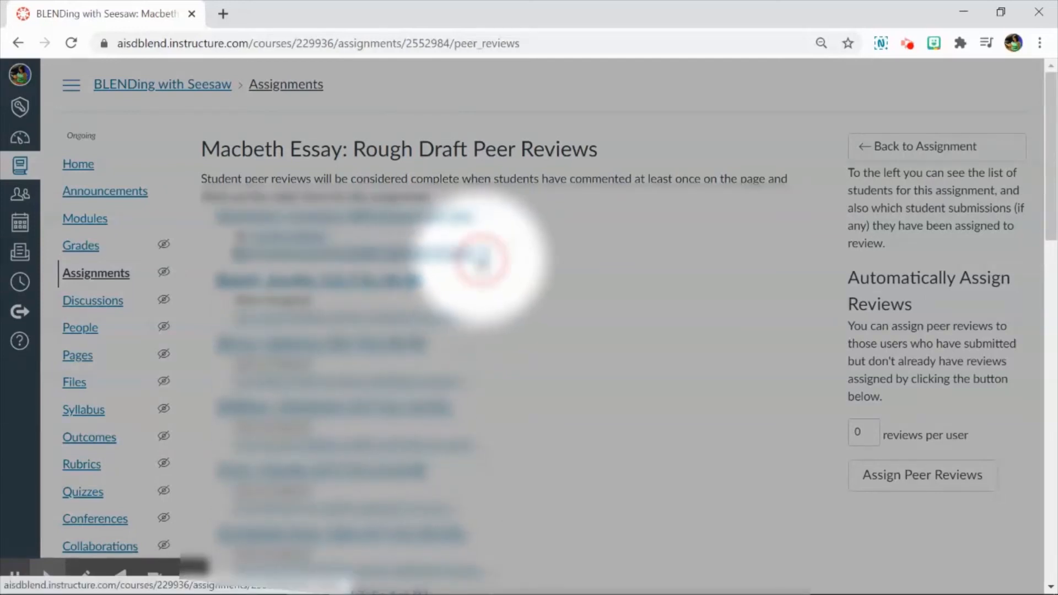
{"action": "left_click", "coordinate": [479, 255]}
{"action": "left_click", "coordinate": [330, 275]}
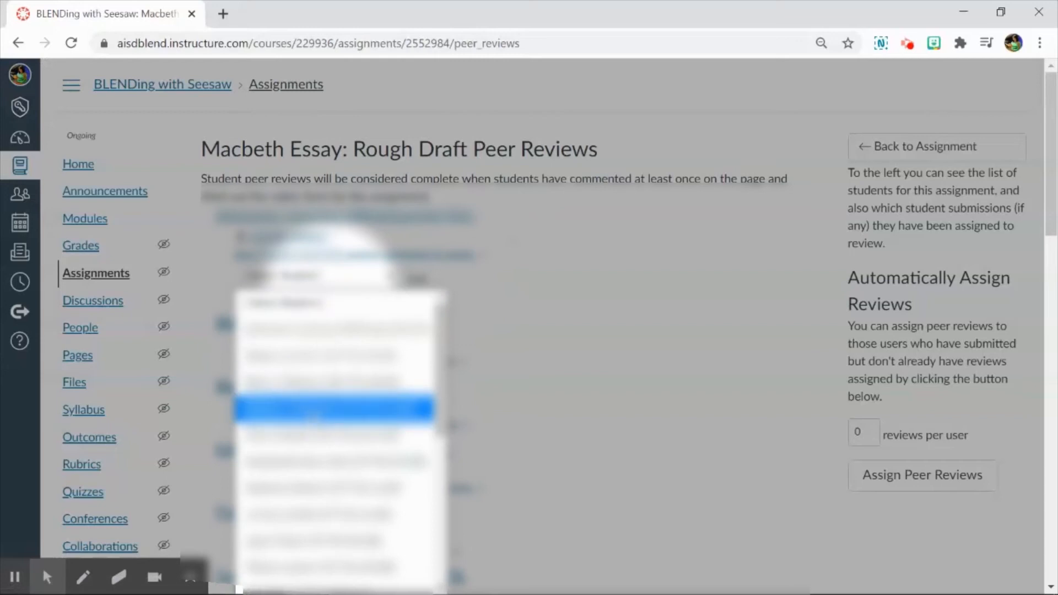
{"action": "left_click", "coordinate": [334, 408]}
{"action": "left_click", "coordinate": [416, 281]}
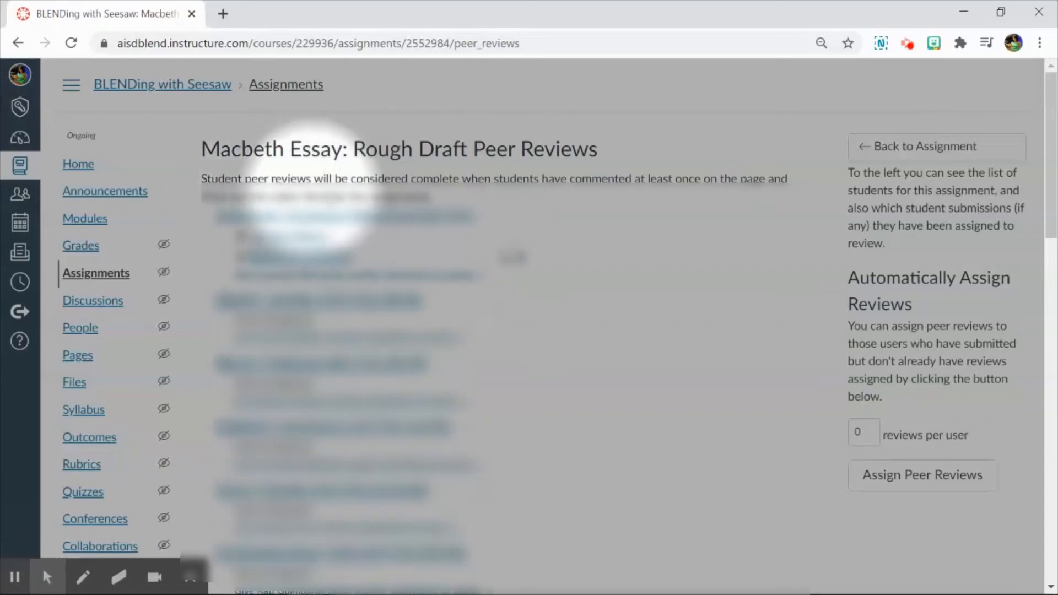
- Highlight the peer review completion criteria and assign the second listed student one classmate's submission to review
{"action": "left_click_drag", "start_coordinate": [463, 178], "coordinate": [433, 200]}
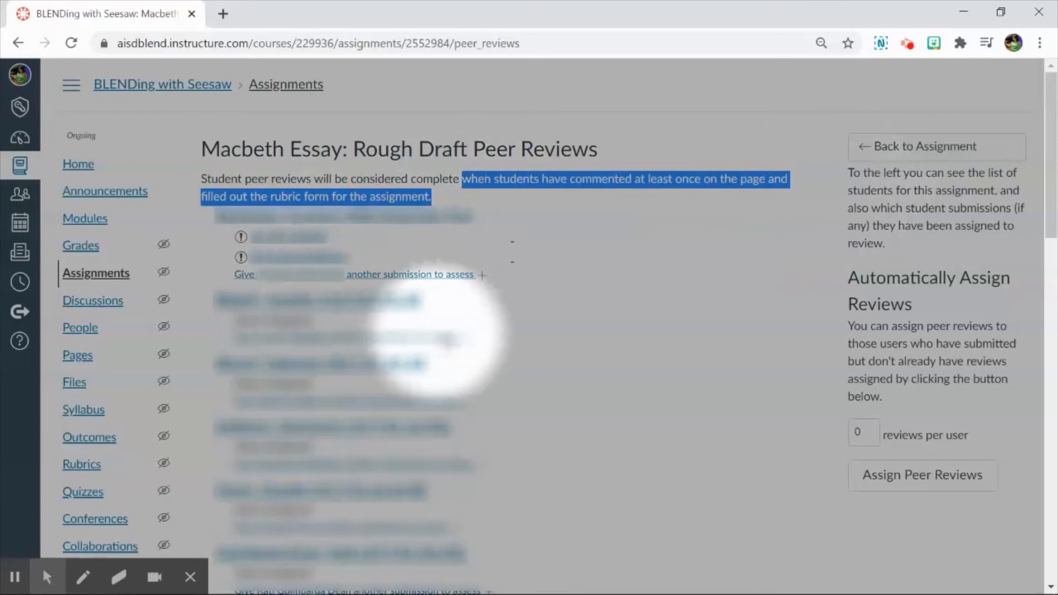
{"action": "left_click", "coordinate": [397, 274]}
{"action": "left_click", "coordinate": [325, 370]}
{"action": "left_click", "coordinate": [331, 225]}
{"action": "left_click", "coordinate": [417, 361]}
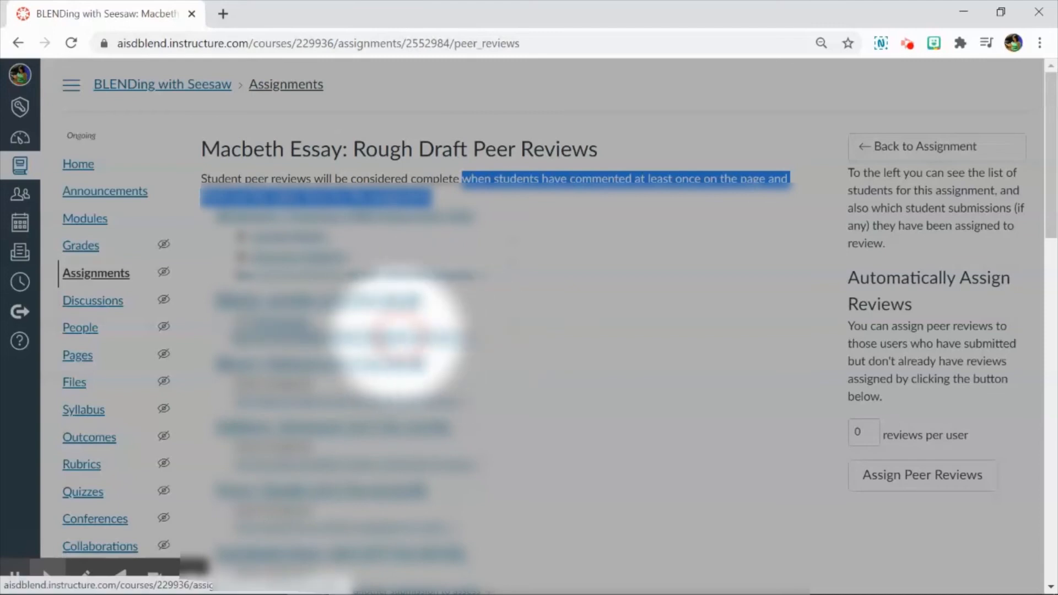
- Assign the third listed student one classmate's submission to peer review
{"action": "scroll", "coordinate": [364, 317], "scroll_direction": "down", "scroll_amount": 1}
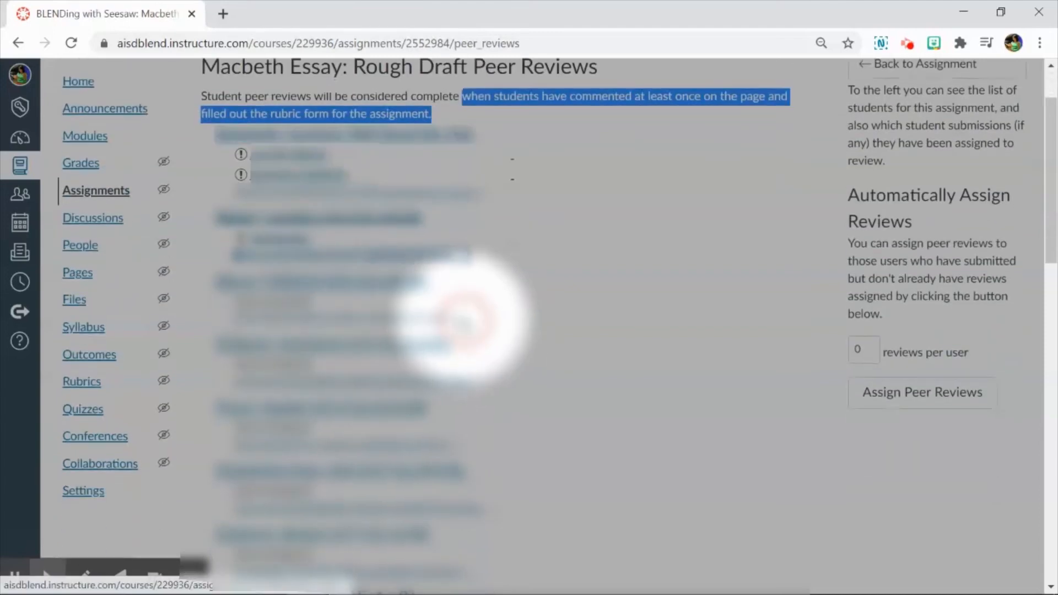
{"action": "left_click", "coordinate": [464, 322]}
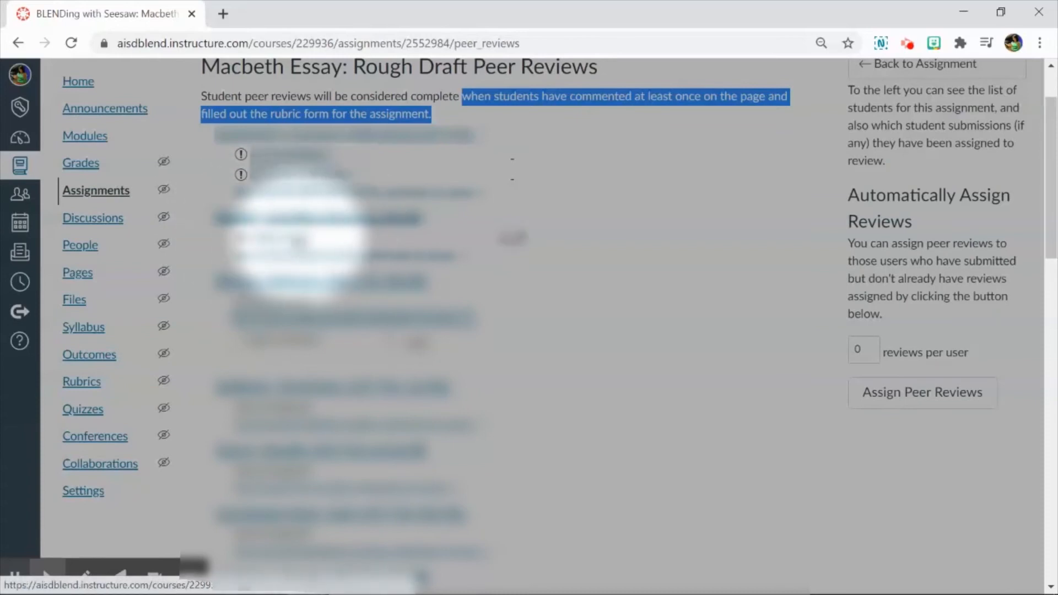
{"action": "left_click", "coordinate": [322, 343]}
{"action": "left_click", "coordinate": [291, 270]}
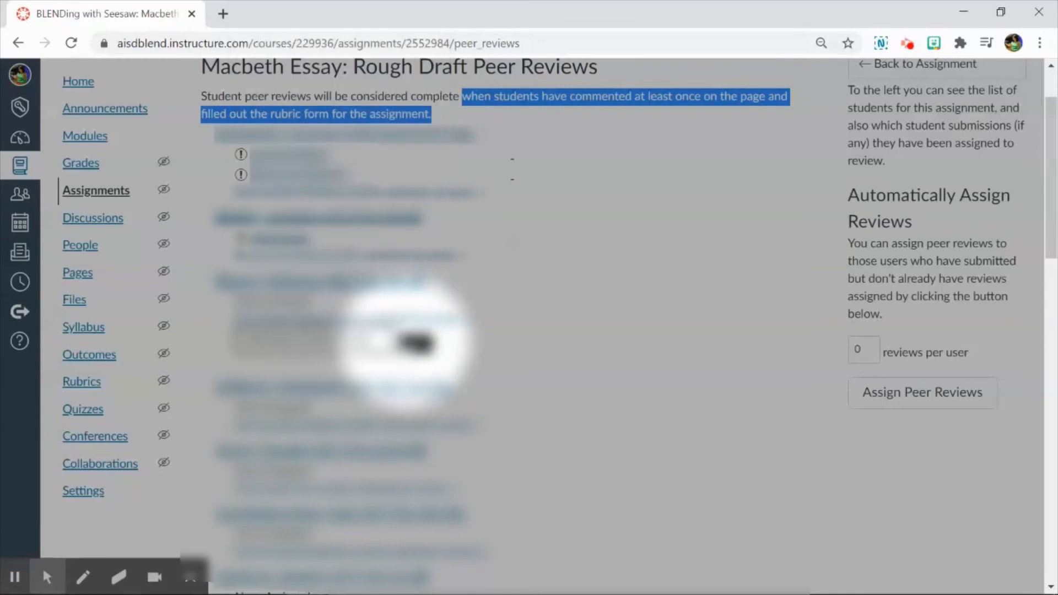
{"action": "left_click", "coordinate": [411, 343]}
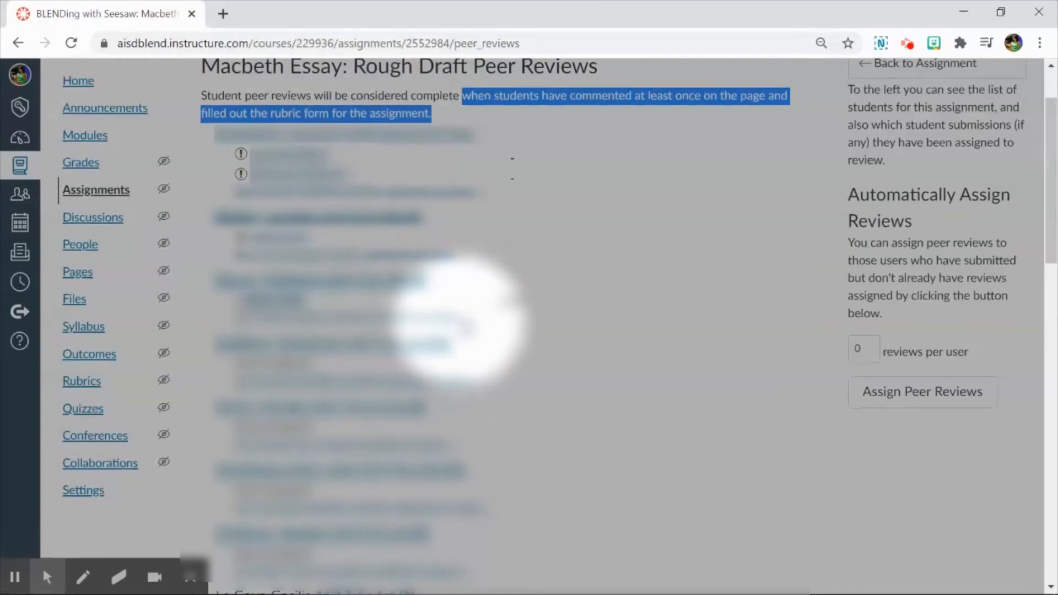
- Assign the third listed student two more classmates' submissions to peer review
{"action": "left_click", "coordinate": [463, 318]}
{"action": "left_click", "coordinate": [313, 344]}
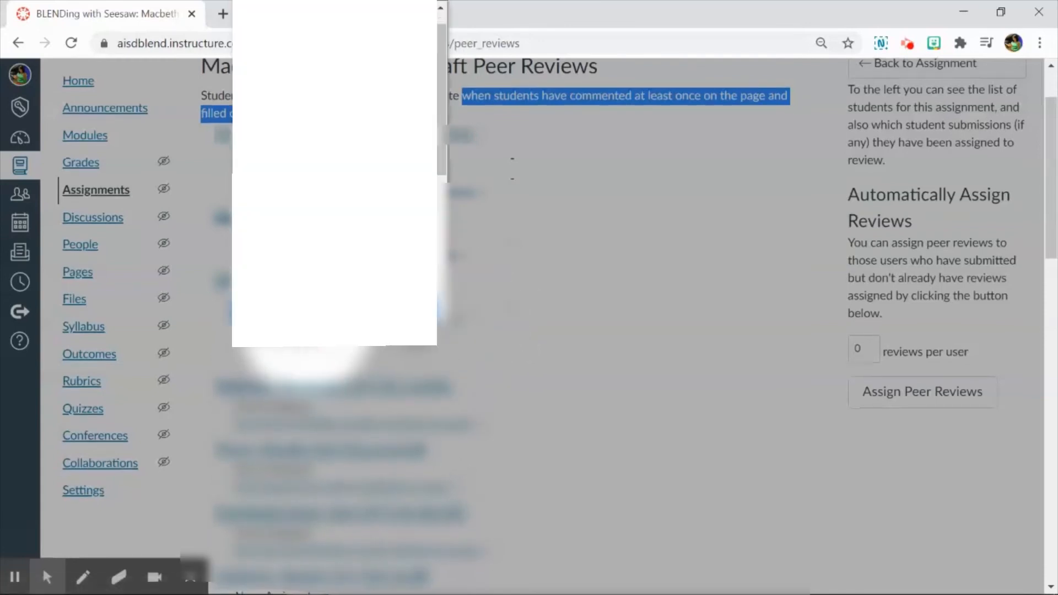
{"action": "left_click", "coordinate": [382, 245]}
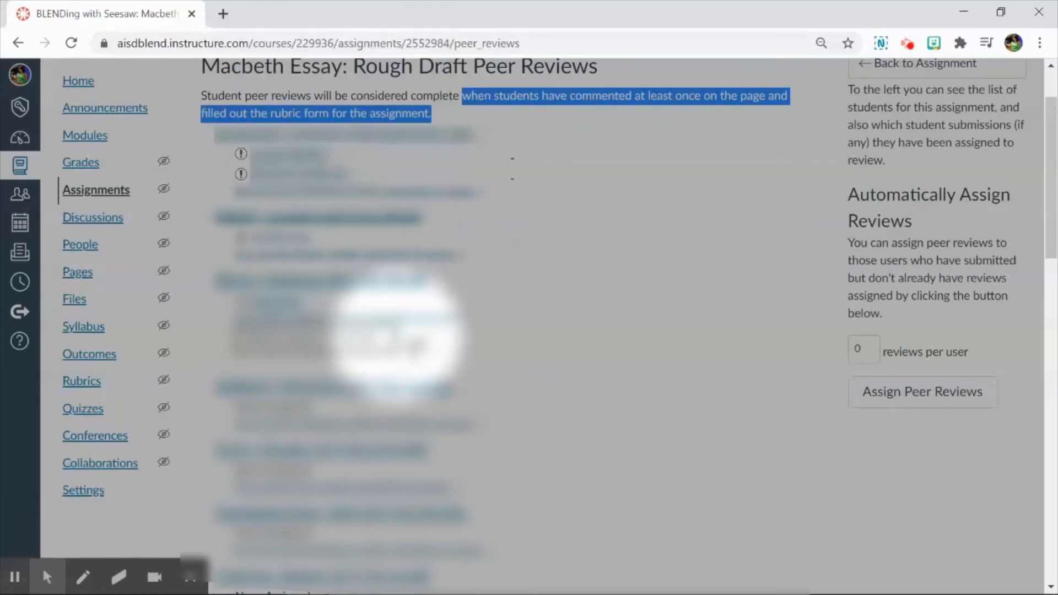
{"action": "left_click", "coordinate": [415, 343]}
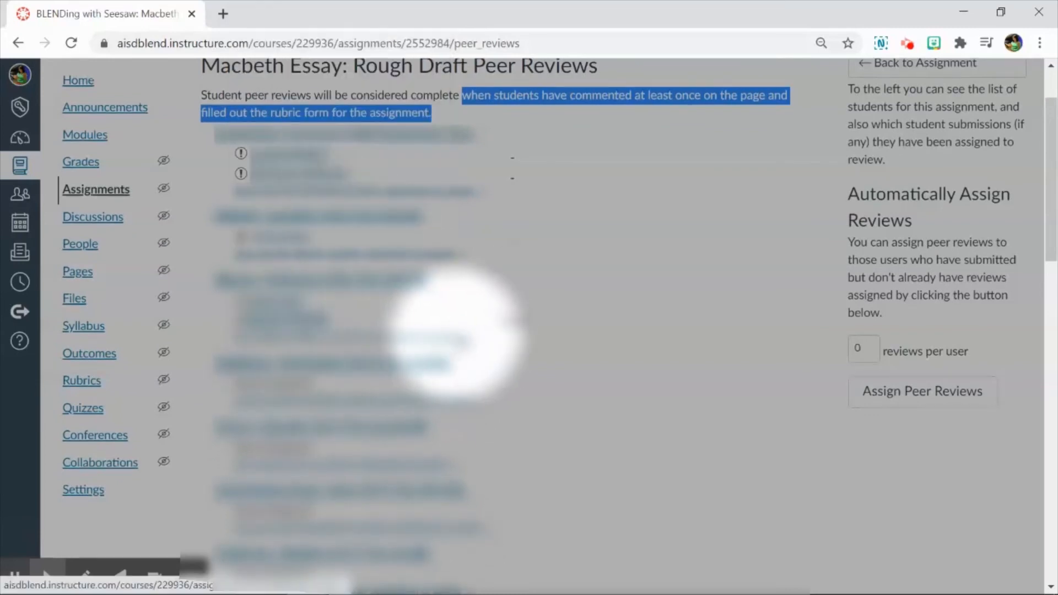
{"action": "left_click", "coordinate": [466, 338]}
{"action": "left_click", "coordinate": [301, 355]}
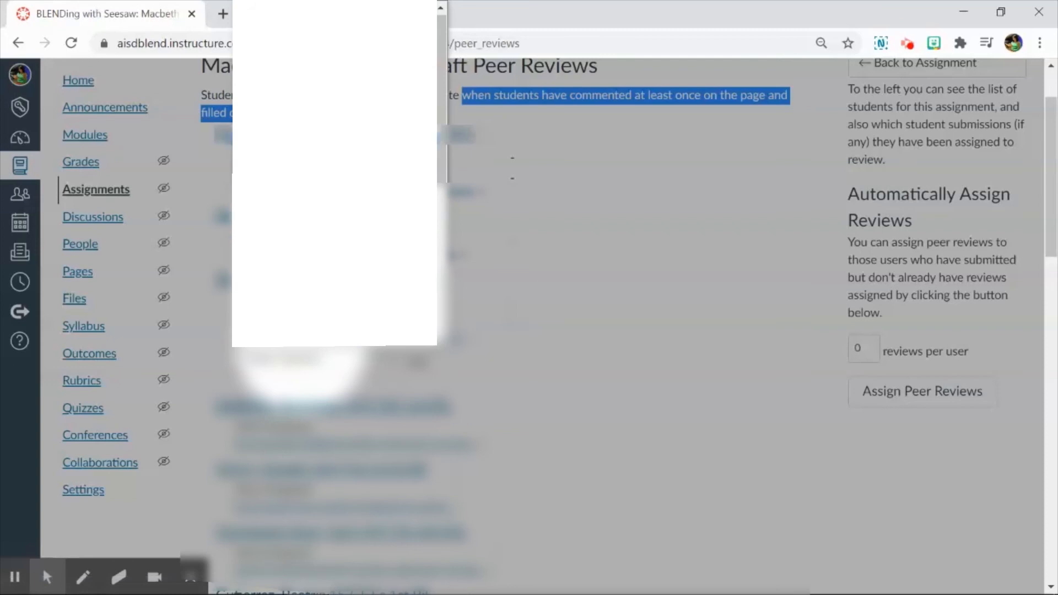
{"action": "left_click", "coordinate": [366, 237]}
{"action": "left_click", "coordinate": [415, 358]}
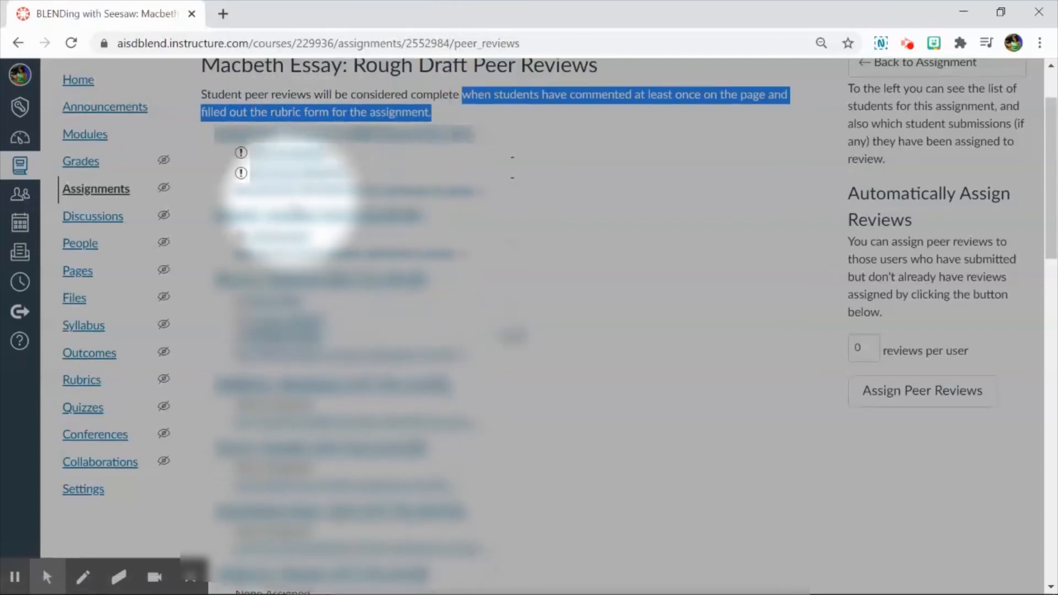
- Assign the fourth listed student one classmate's submission to peer review
{"action": "scroll", "coordinate": [326, 327], "scroll_direction": "up", "scroll_amount": 1}
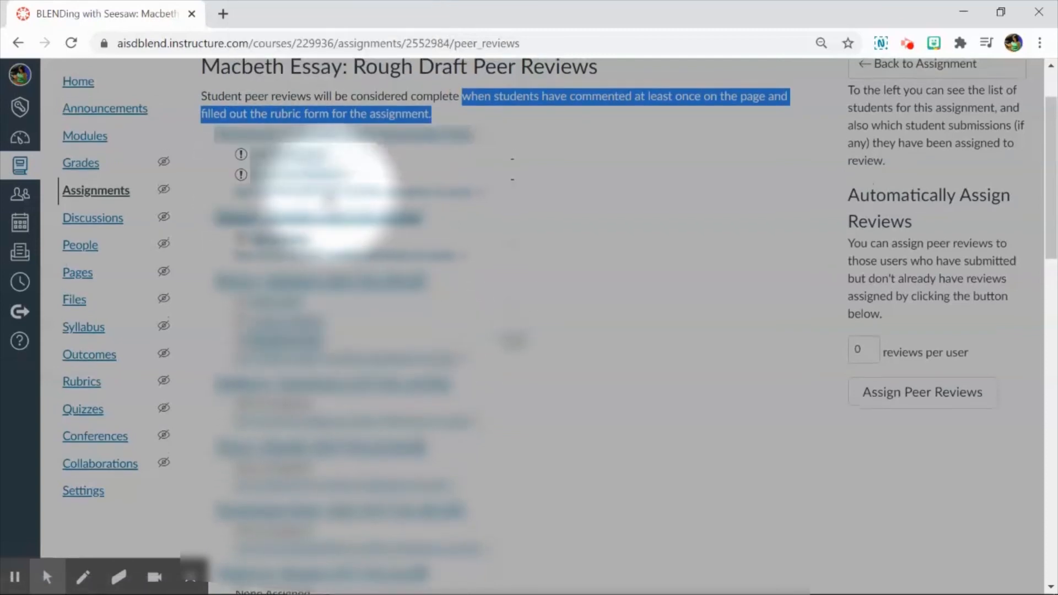
{"action": "scroll", "coordinate": [308, 314], "scroll_direction": "down", "scroll_amount": 1}
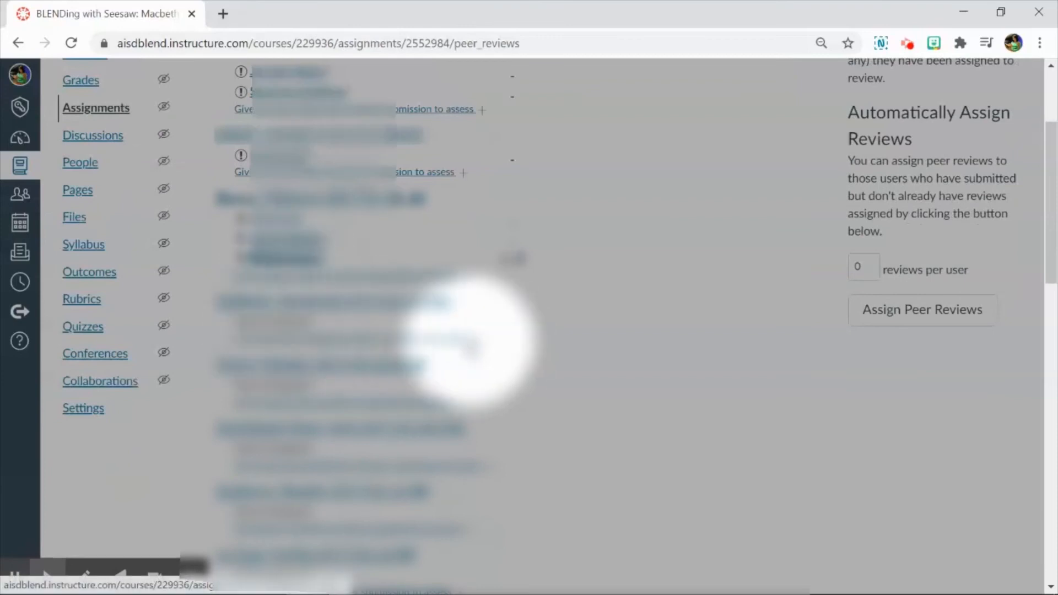
{"action": "left_click", "coordinate": [483, 341]}
{"action": "left_click", "coordinate": [335, 356]}
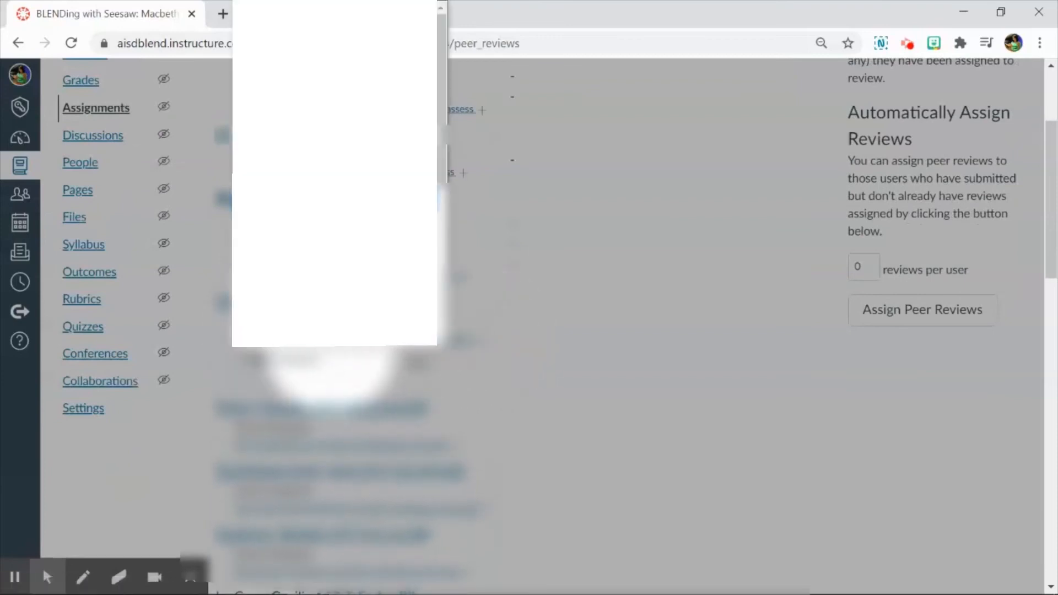
{"action": "left_click", "coordinate": [333, 340]}
{"action": "left_click", "coordinate": [424, 367]}
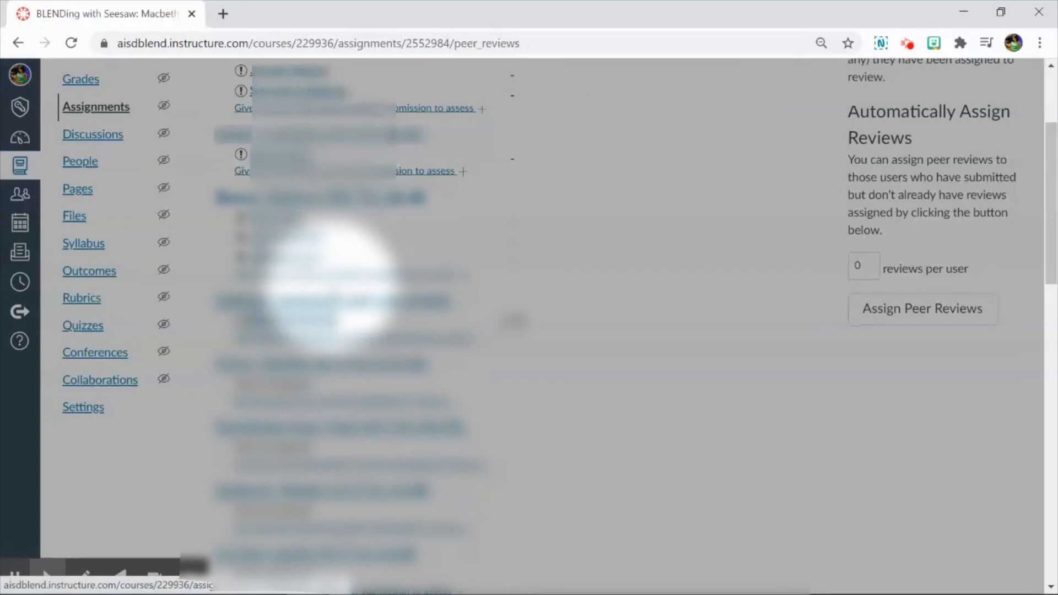
- Assign the fifth listed student one classmate's submission to peer review
{"action": "scroll", "coordinate": [353, 325], "scroll_direction": "down", "scroll_amount": 1}
{"action": "scroll", "coordinate": [452, 326], "scroll_direction": "up", "scroll_amount": 1}
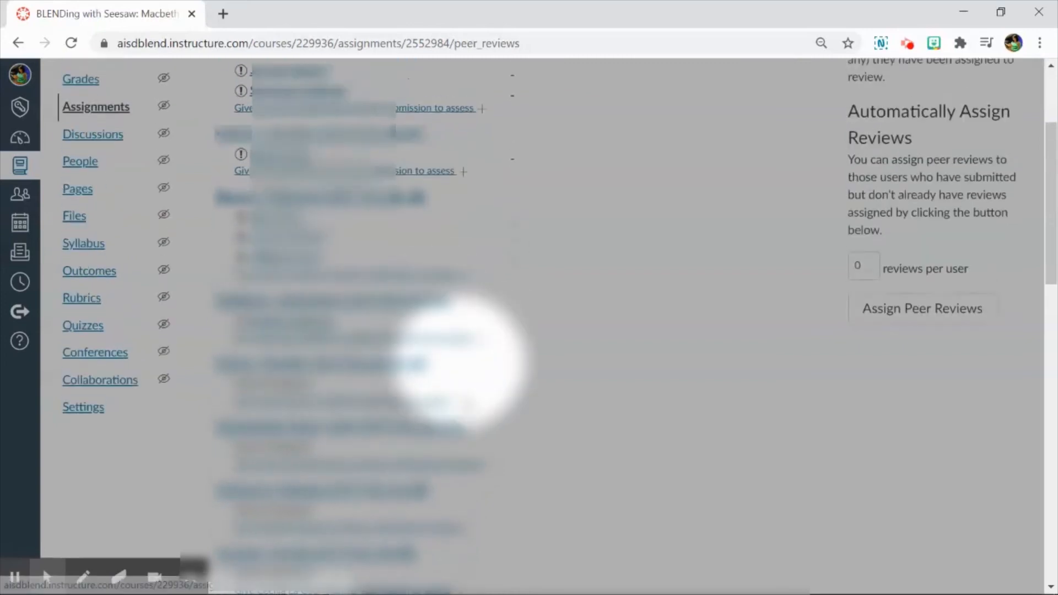
{"action": "left_click", "coordinate": [459, 401]}
{"action": "left_click", "coordinate": [333, 430]}
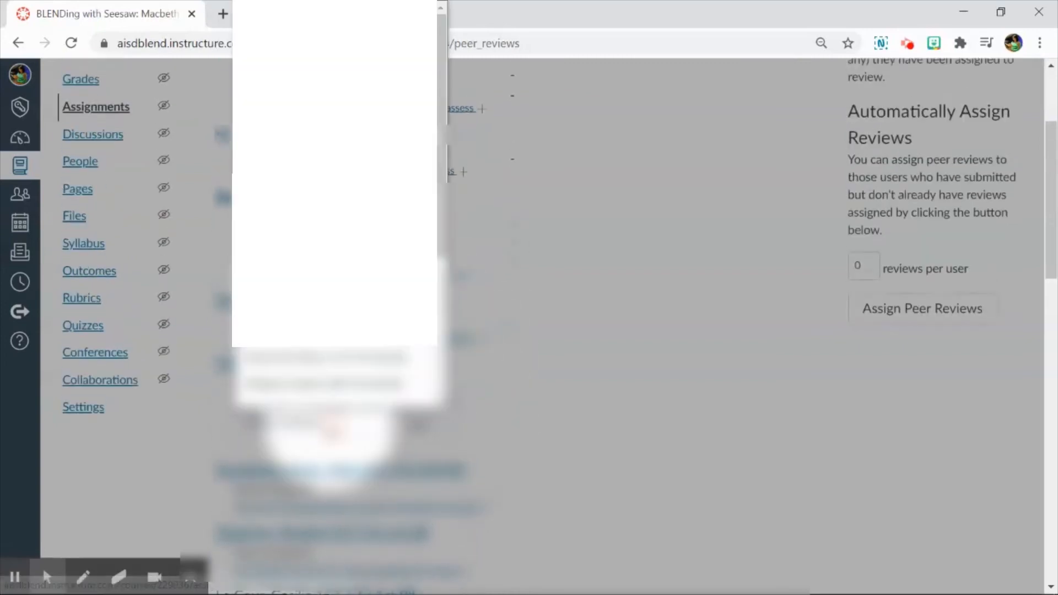
{"action": "left_click", "coordinate": [328, 408]}
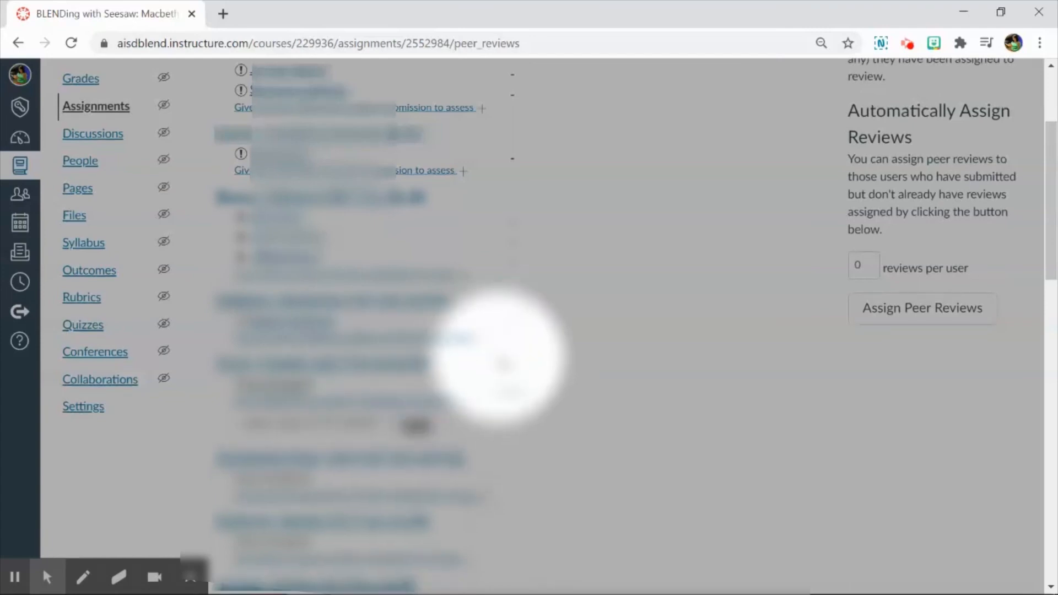
- Assign the sixth listed student one classmate's submission to peer review
{"action": "scroll", "coordinate": [331, 378], "scroll_direction": "down", "scroll_amount": 1}
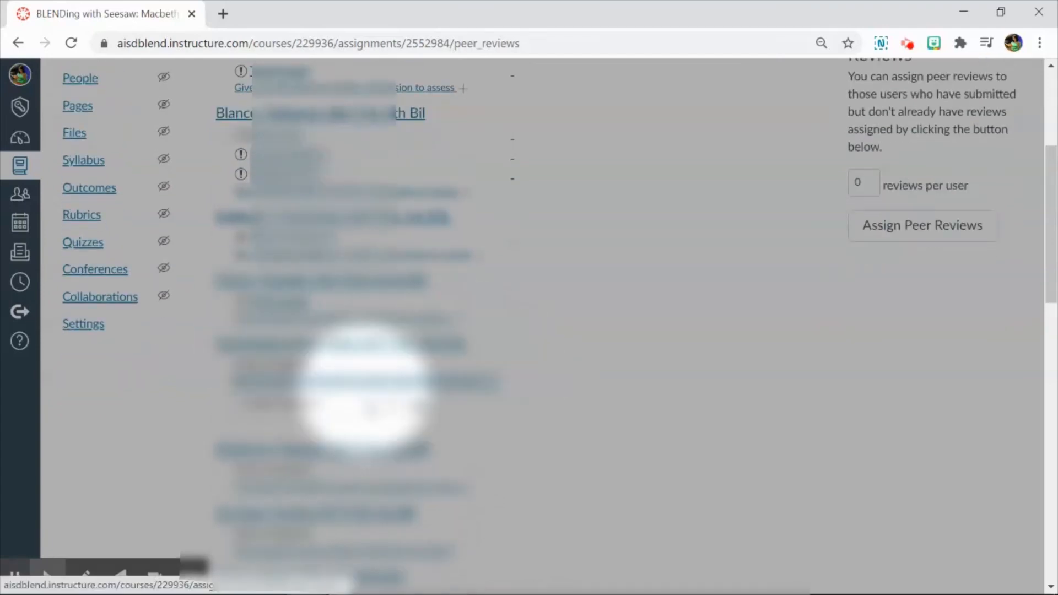
{"action": "left_click", "coordinate": [364, 380]}
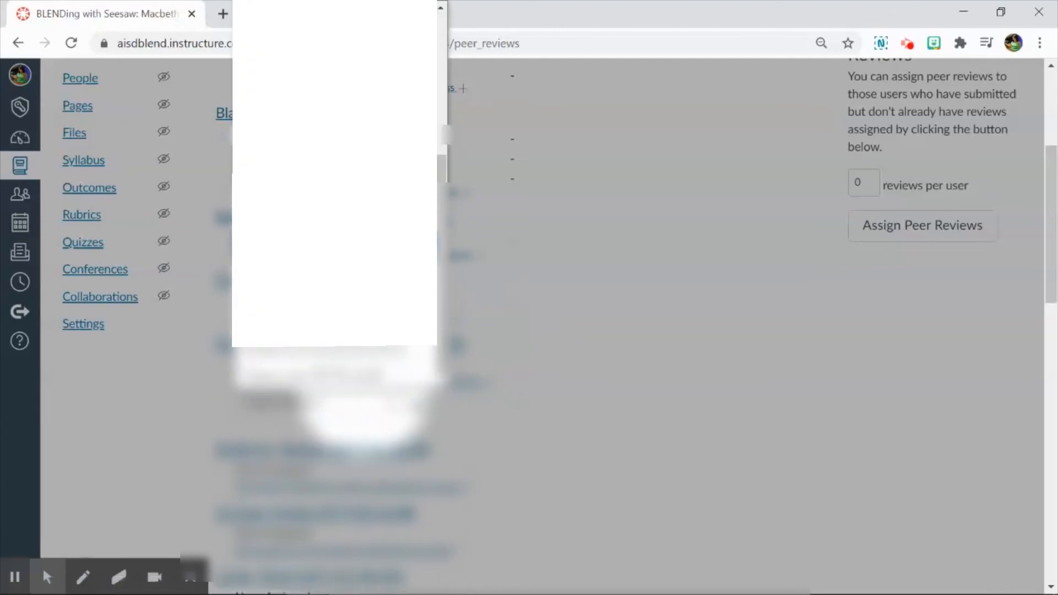
{"action": "left_click", "coordinate": [357, 295]}
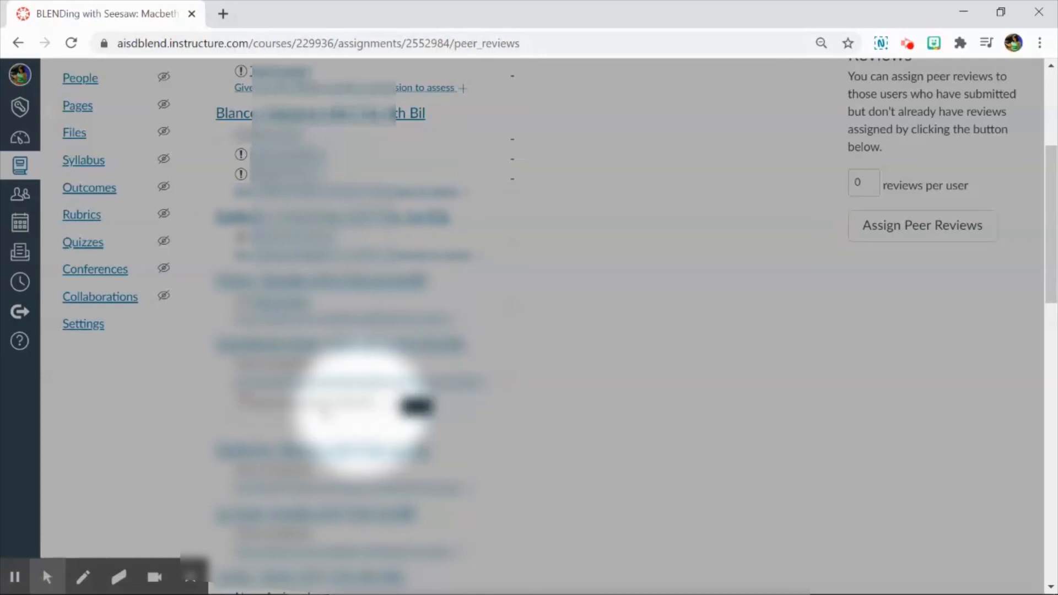
- Assign the seventh listed student one classmate's submission to peer review
{"action": "scroll", "coordinate": [307, 366], "scroll_direction": "up", "scroll_amount": 3}
{"action": "scroll", "coordinate": [319, 364], "scroll_direction": "down", "scroll_amount": 5}
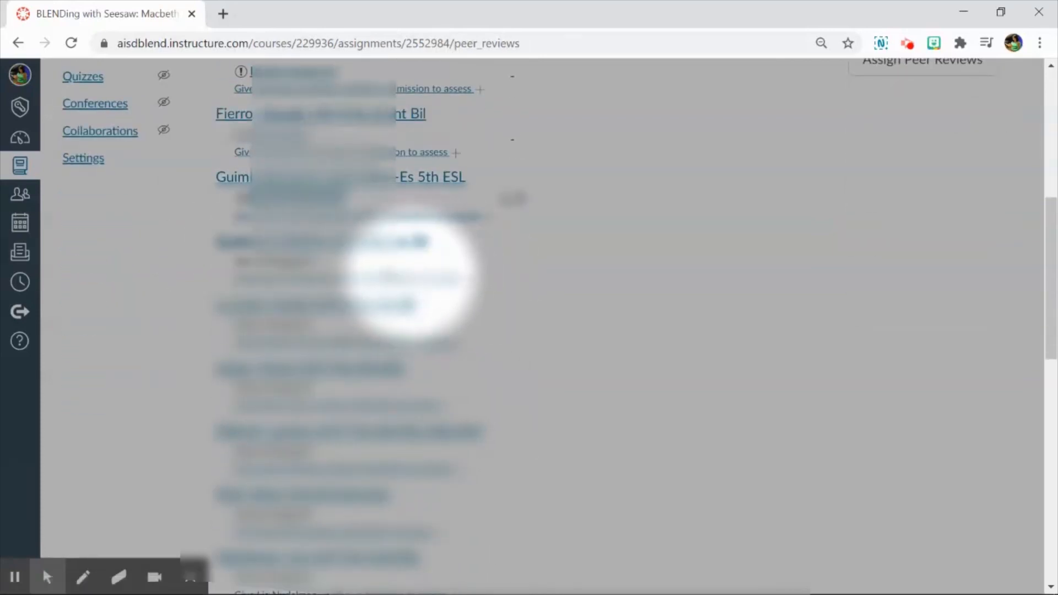
{"action": "left_click", "coordinate": [468, 281]}
{"action": "left_click", "coordinate": [313, 299]}
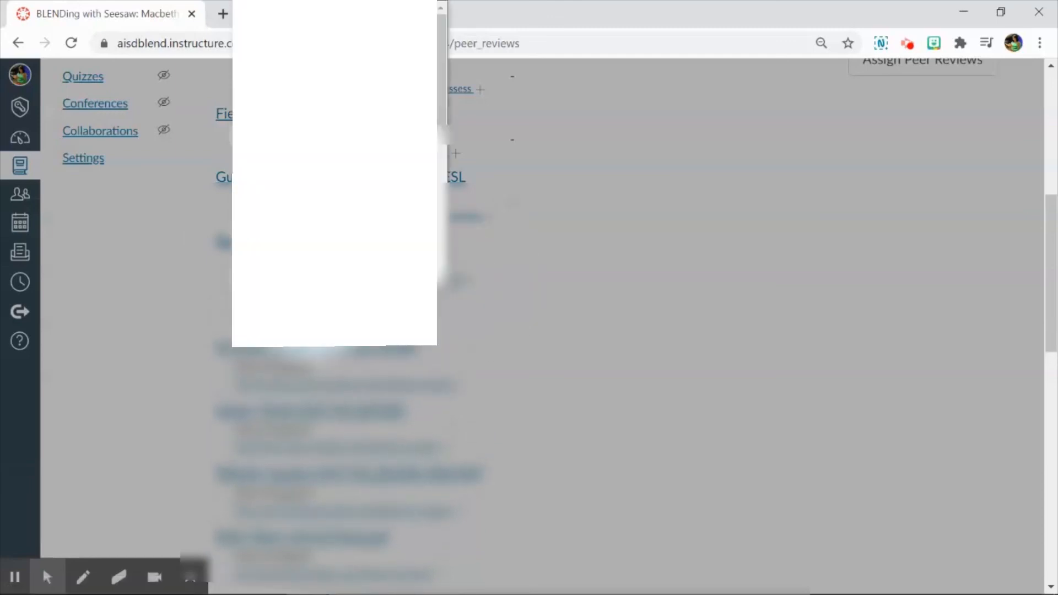
{"action": "left_click", "coordinate": [424, 313]}
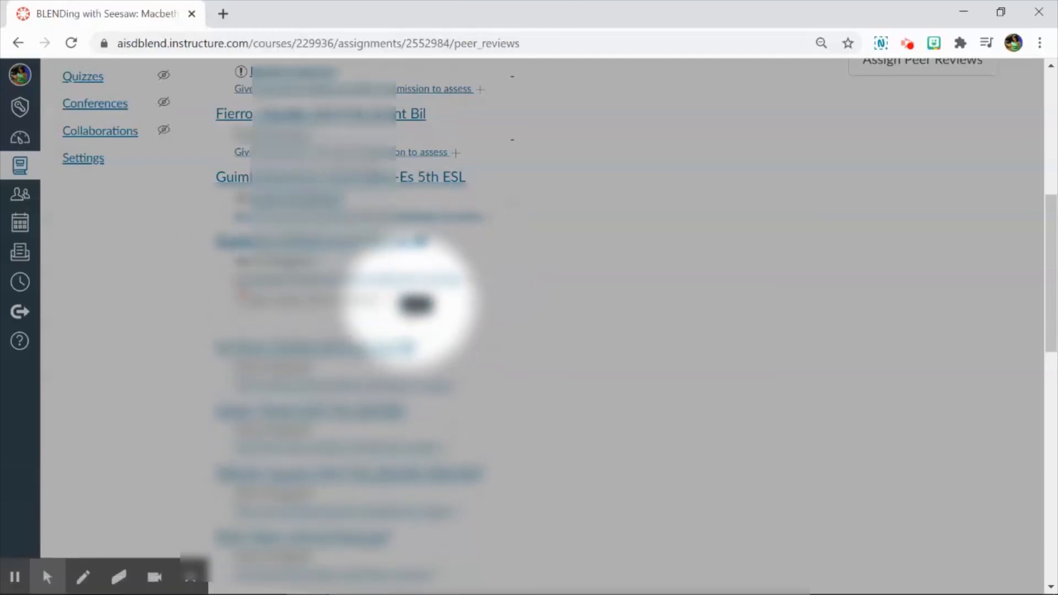
{"action": "left_click", "coordinate": [417, 304]}
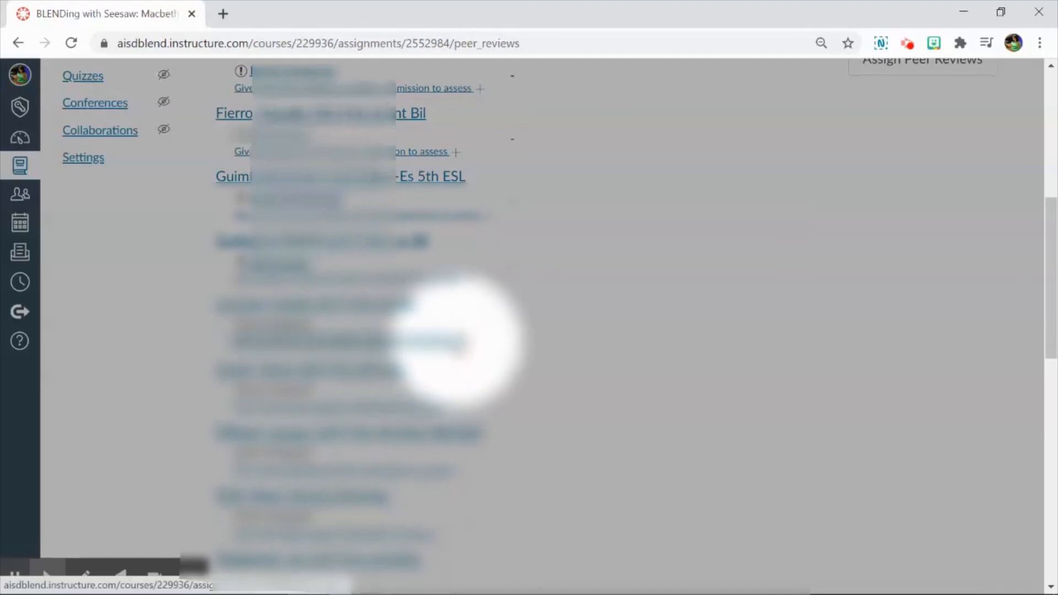
- Select one classmate's submission for the eighth listed student to peer review
{"action": "left_click", "coordinate": [461, 342]}
{"action": "left_click", "coordinate": [309, 361]}
{"action": "left_click", "coordinate": [363, 322]}
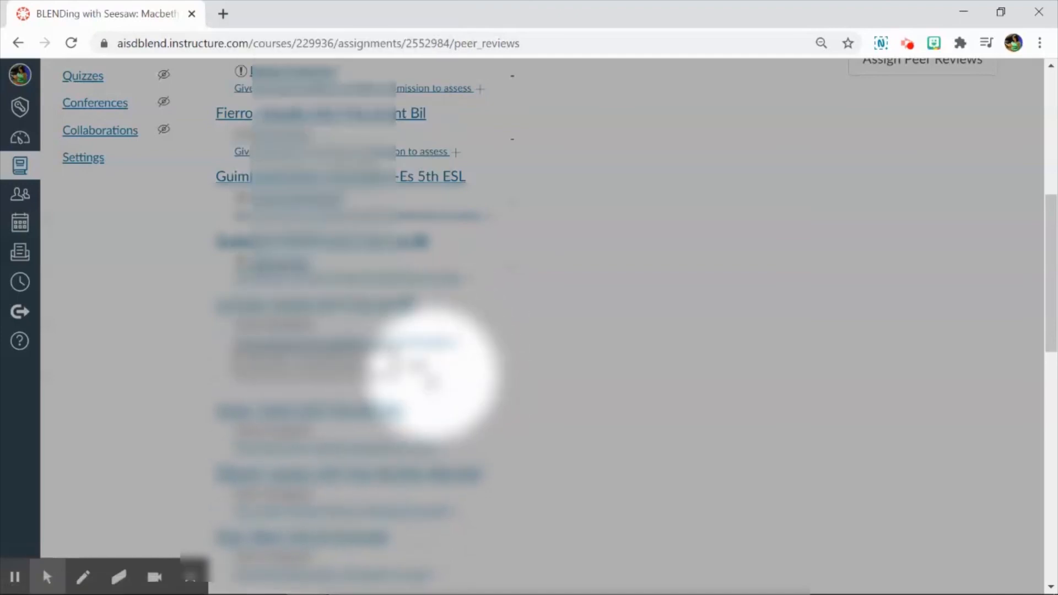